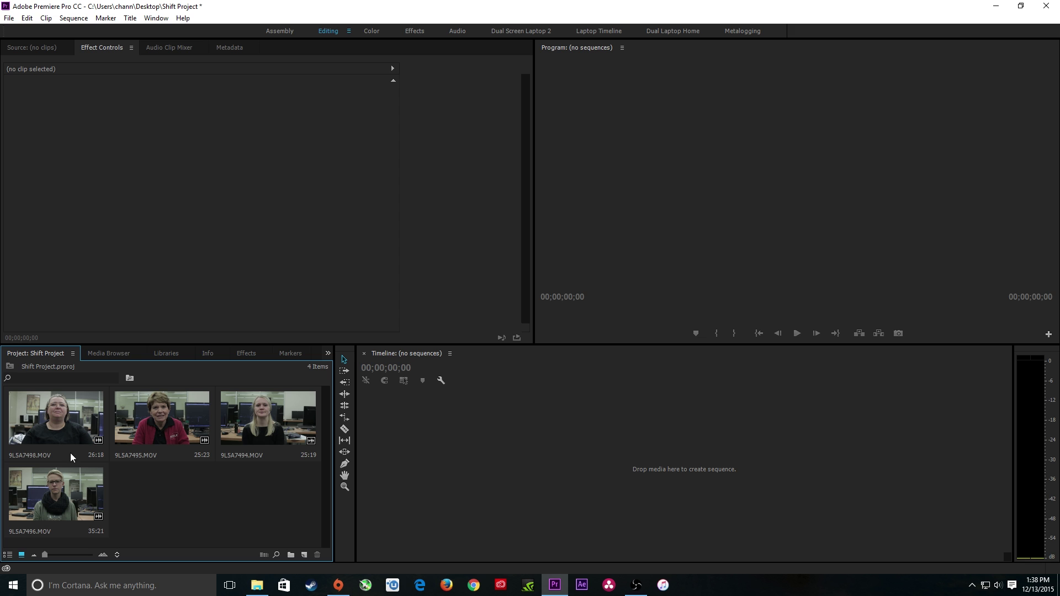
Build a temporary sequence from clip 9L5A7494.MOV and show the project items in List View
{"action": "left_click", "coordinate": [54, 426]}
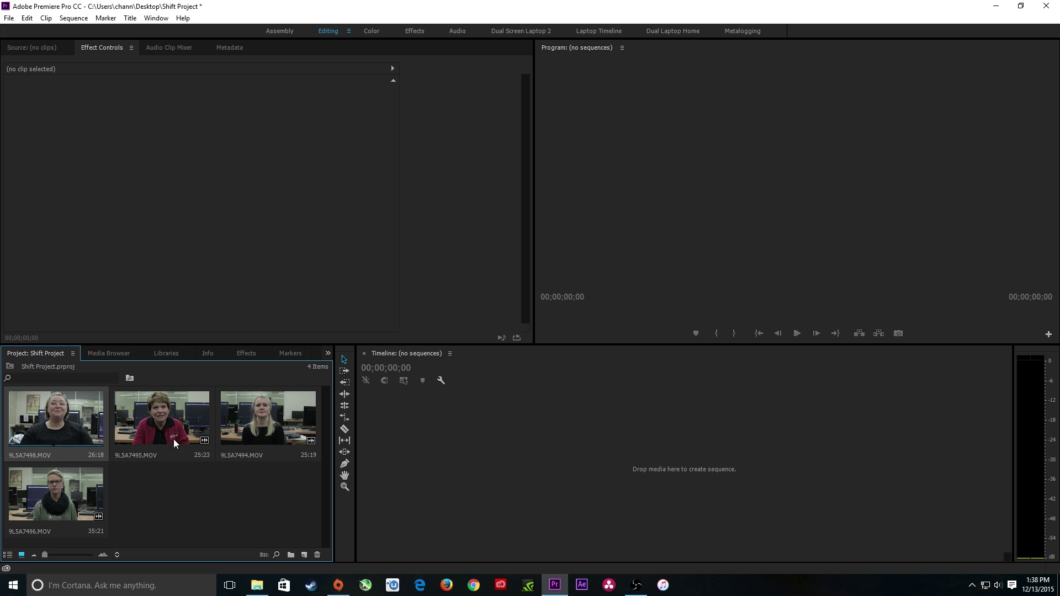
{"action": "left_click_drag", "start_coordinate": [269, 426], "coordinate": [455, 450]}
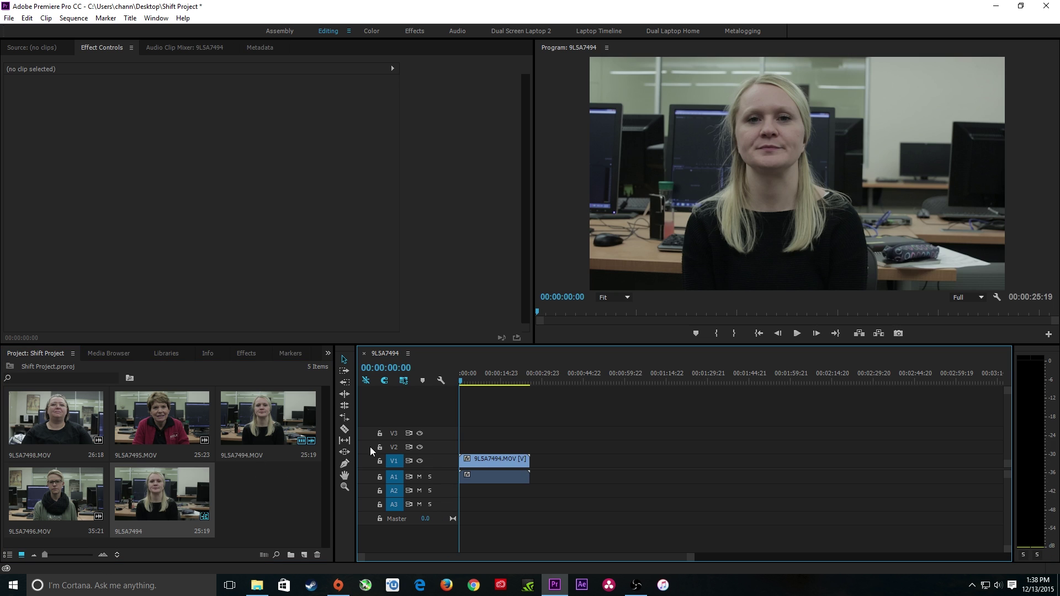
{"action": "left_click", "coordinate": [7, 555]}
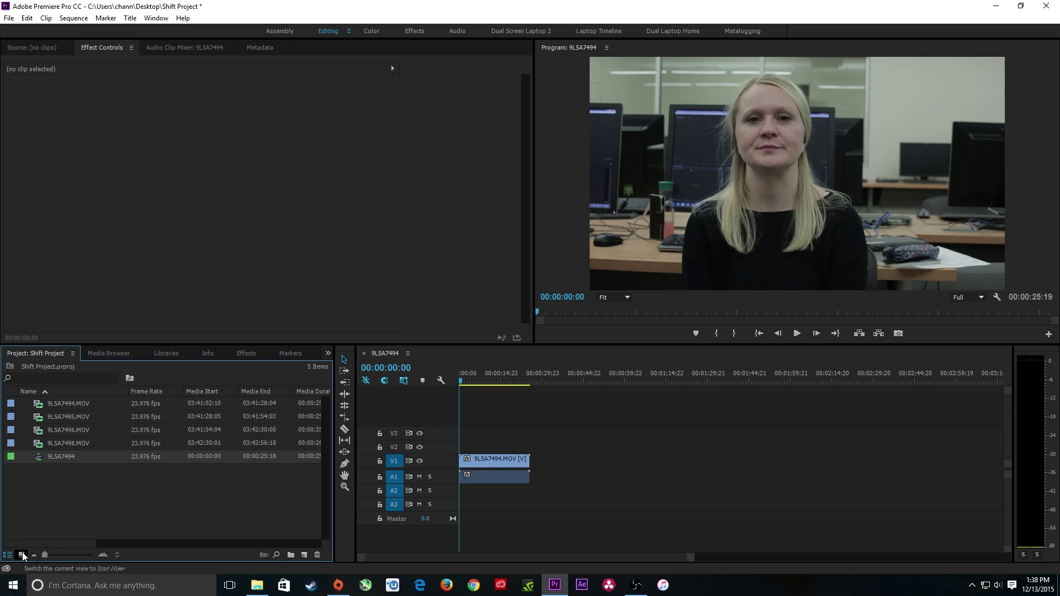
Remove the clip from the timeline and delete the 9L5A7494 sequence from the project
{"action": "left_click", "coordinate": [541, 376]}
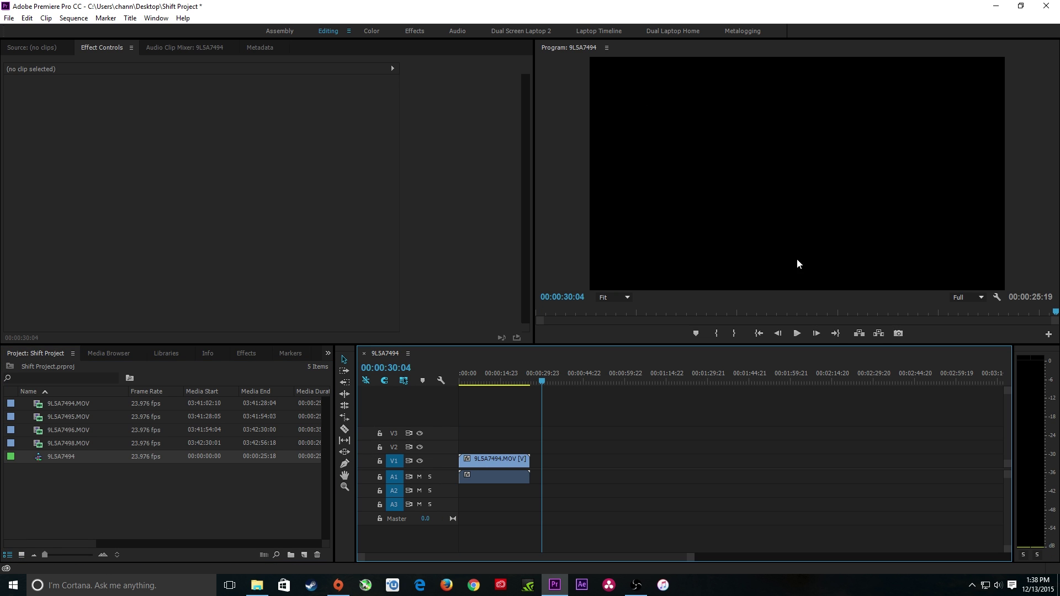
{"action": "left_click_drag", "start_coordinate": [537, 377], "coordinate": [532, 376]}
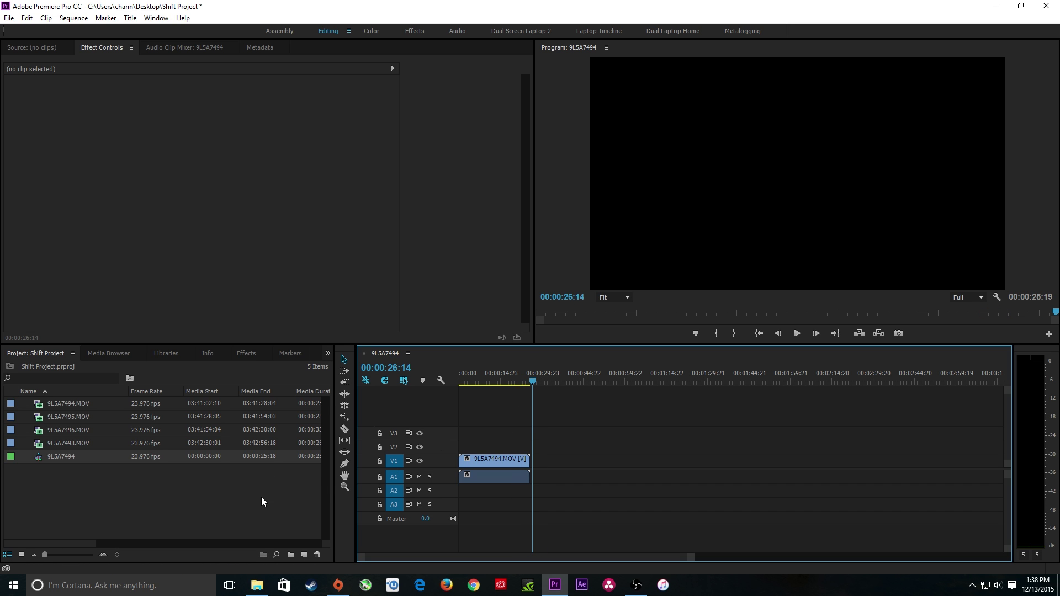
{"action": "left_click", "coordinate": [213, 501]}
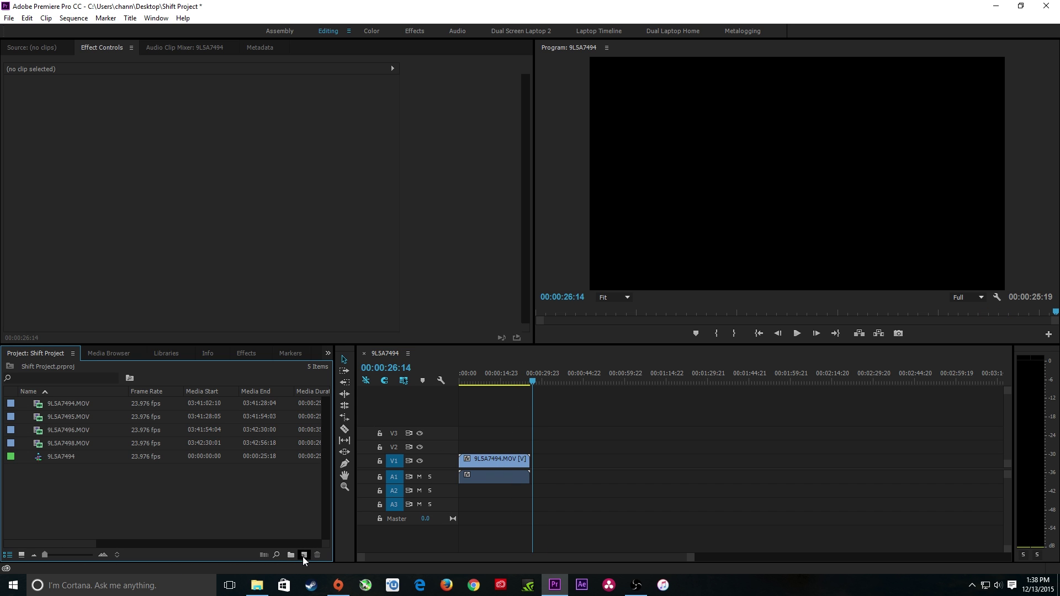
{"action": "left_click", "coordinate": [494, 458]}
{"action": "key", "text": "Delete"}
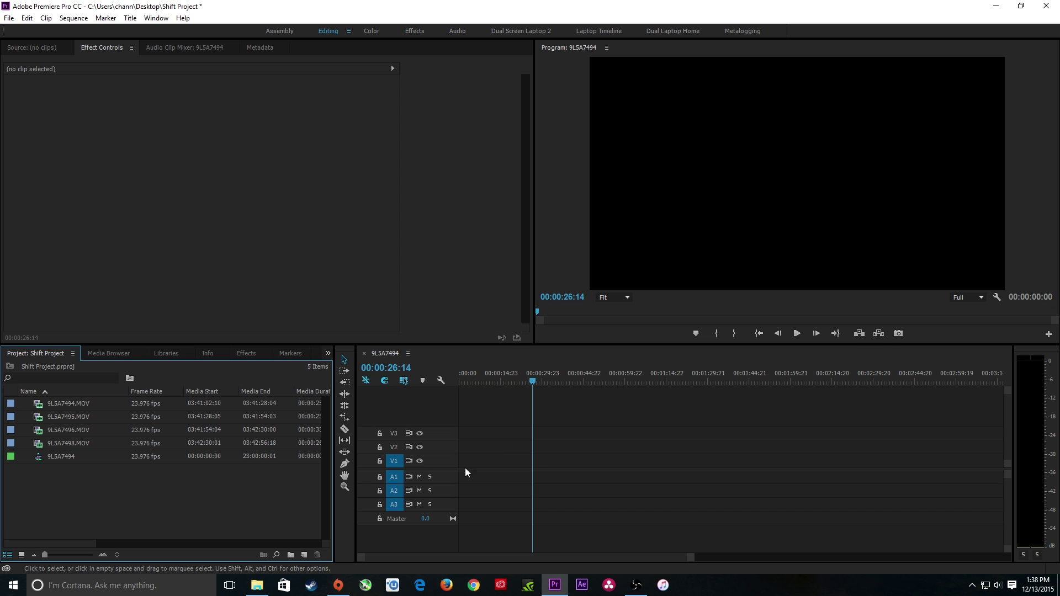
{"action": "left_click", "coordinate": [318, 555]}
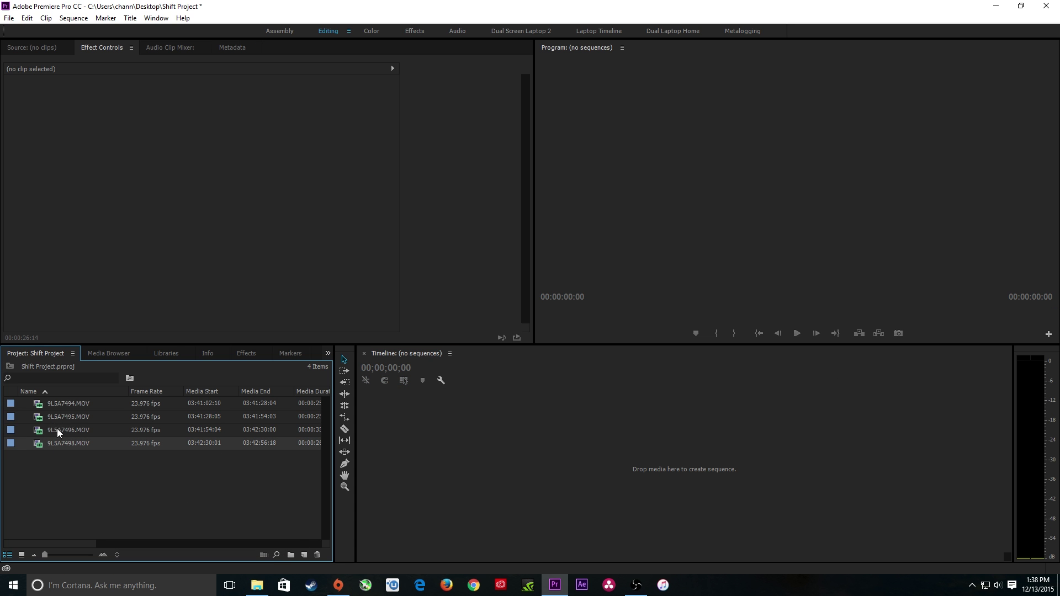
Enable the Preview Area and review clips 9L5A7496, 9L5A7495 and 9L5A7494 in Icon and List views
{"action": "left_click", "coordinate": [73, 353]}
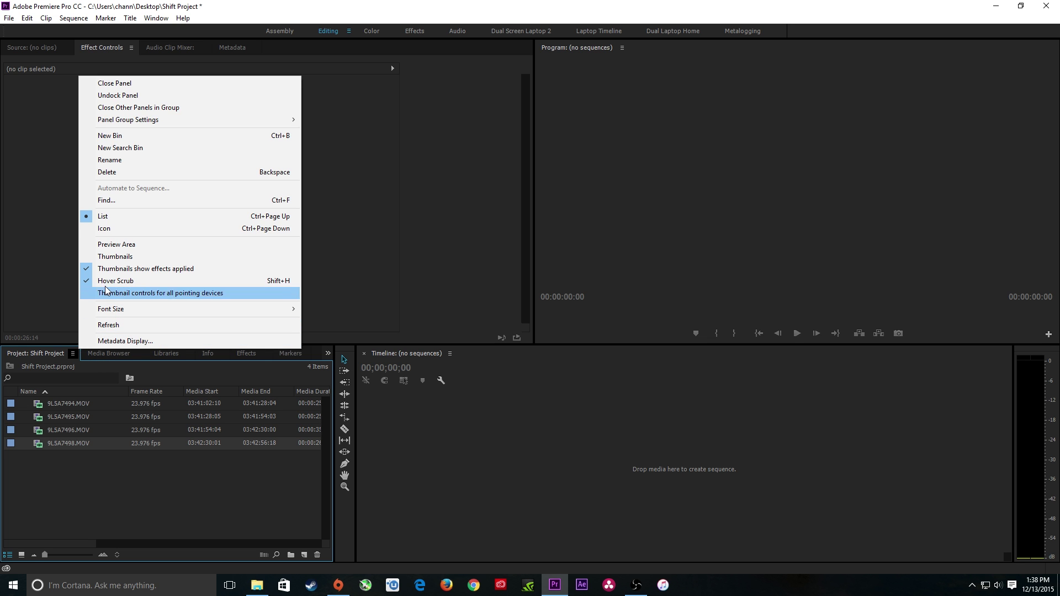
{"action": "left_click", "coordinate": [137, 244]}
{"action": "left_click", "coordinate": [71, 478]}
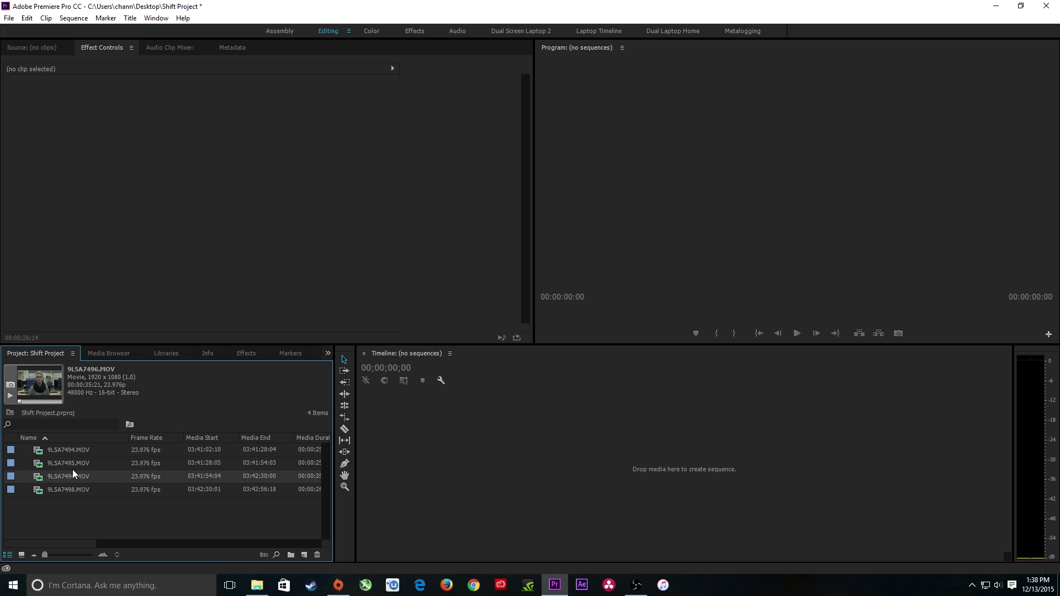
{"action": "left_click", "coordinate": [74, 462]}
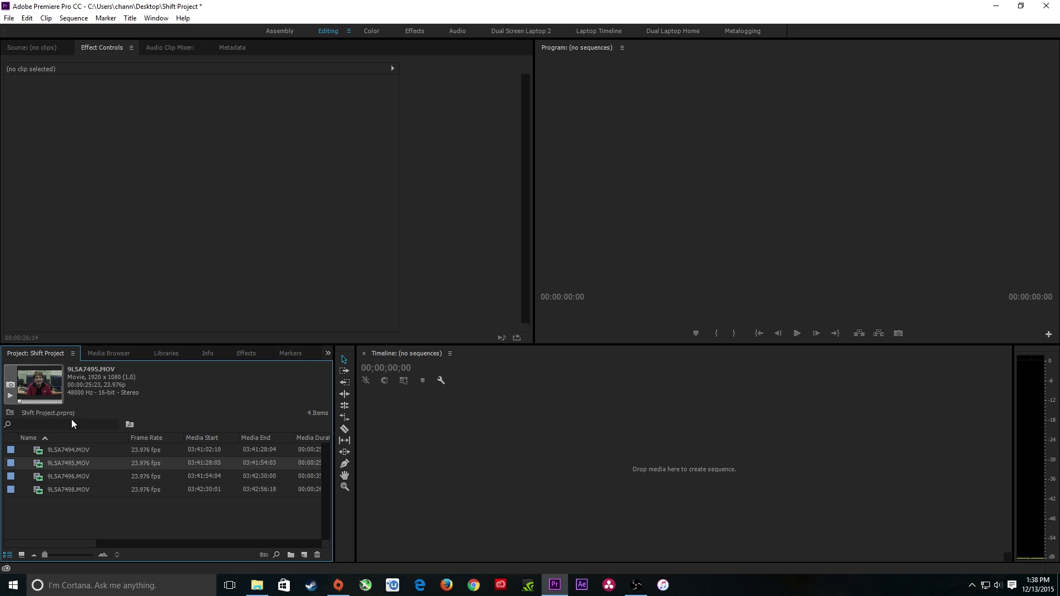
{"action": "left_click", "coordinate": [71, 451]}
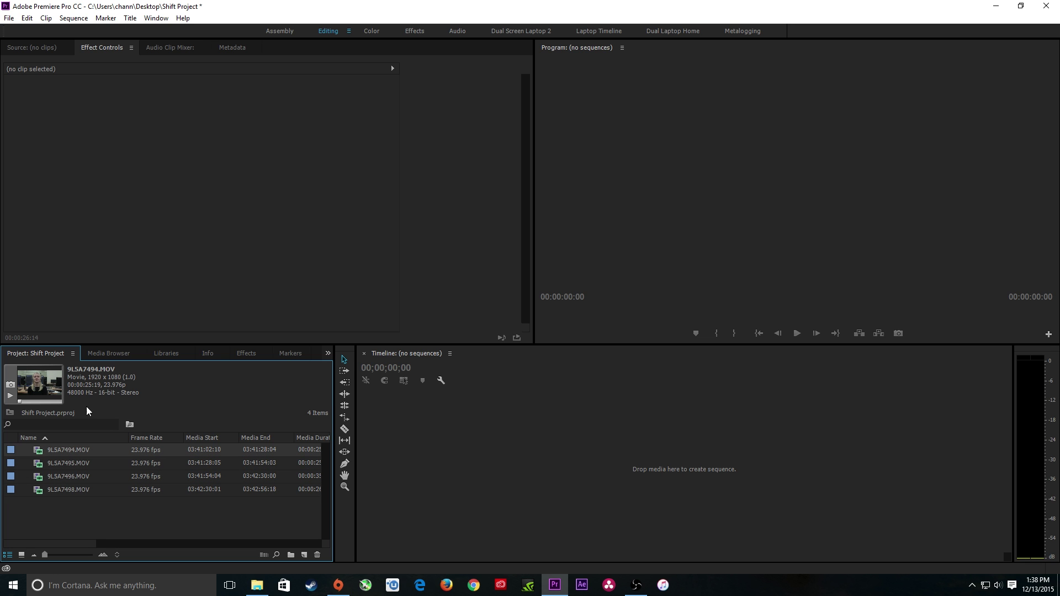
{"action": "left_click", "coordinate": [24, 556]}
{"action": "left_click", "coordinate": [8, 555]}
Check details of 9L5A7495, 9L5A7496 and 9L5A7498, then build a new sequence from 9L5A7494.MOV
{"action": "left_click", "coordinate": [63, 465]}
{"action": "left_click", "coordinate": [66, 478]}
{"action": "left_click", "coordinate": [68, 489]}
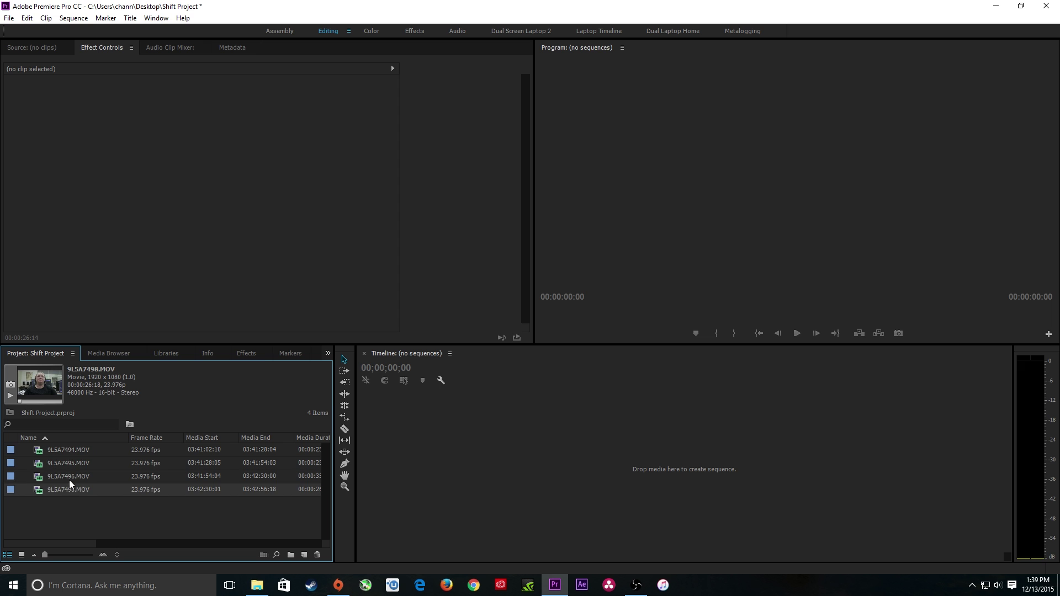
{"action": "left_click", "coordinate": [70, 475]}
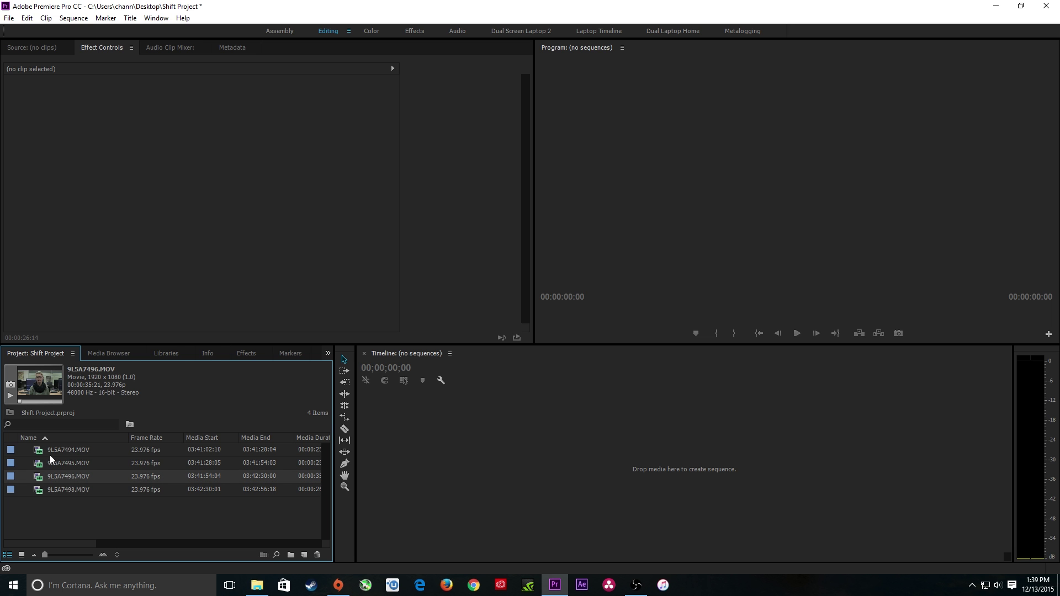
{"action": "left_click_drag", "start_coordinate": [50, 451], "coordinate": [303, 555]}
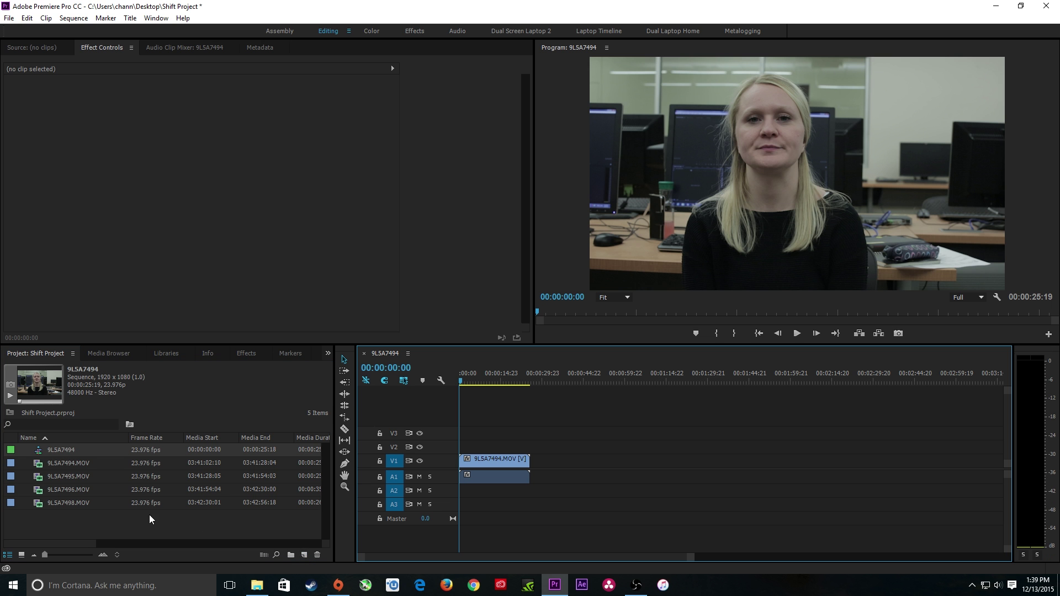
Delete the 9L5A7494.MOV video and audio from the sequence, leaving it empty
{"action": "left_click", "coordinate": [540, 380]}
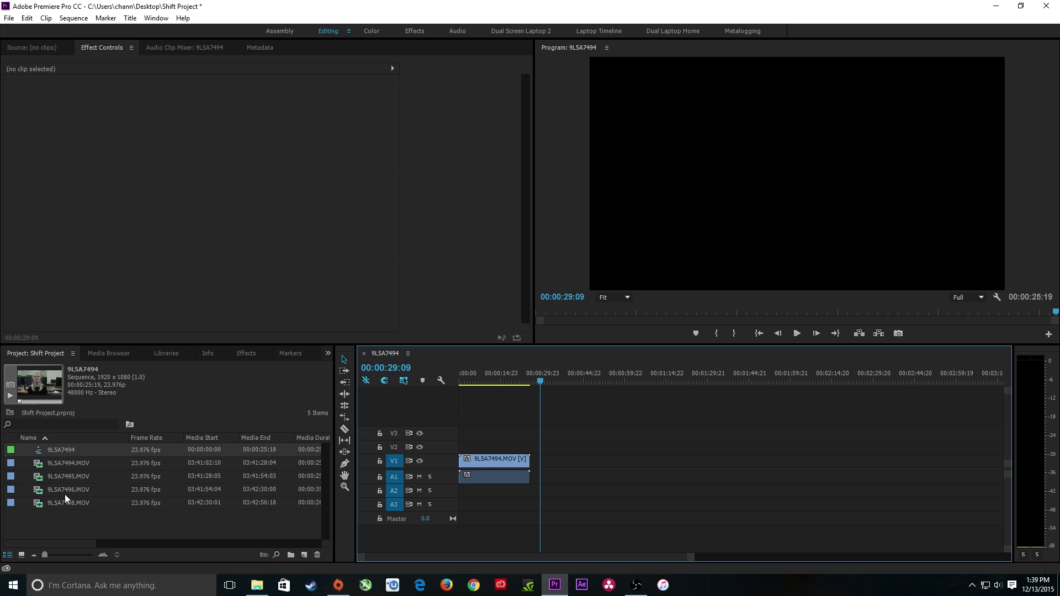
{"action": "left_click", "coordinate": [508, 473]}
{"action": "left_click", "coordinate": [520, 505]}
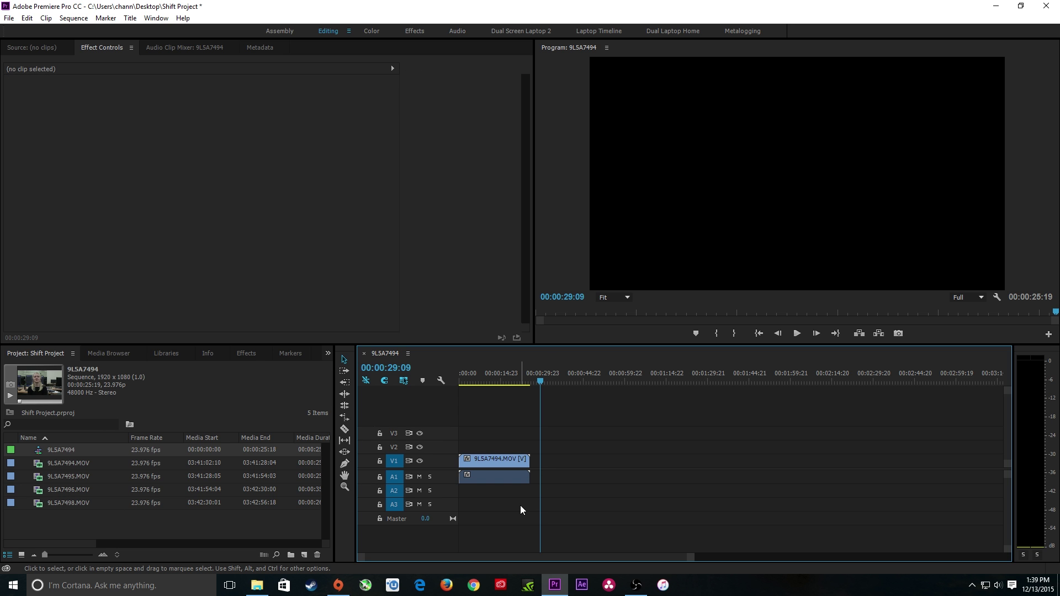
{"action": "left_click", "coordinate": [521, 476]}
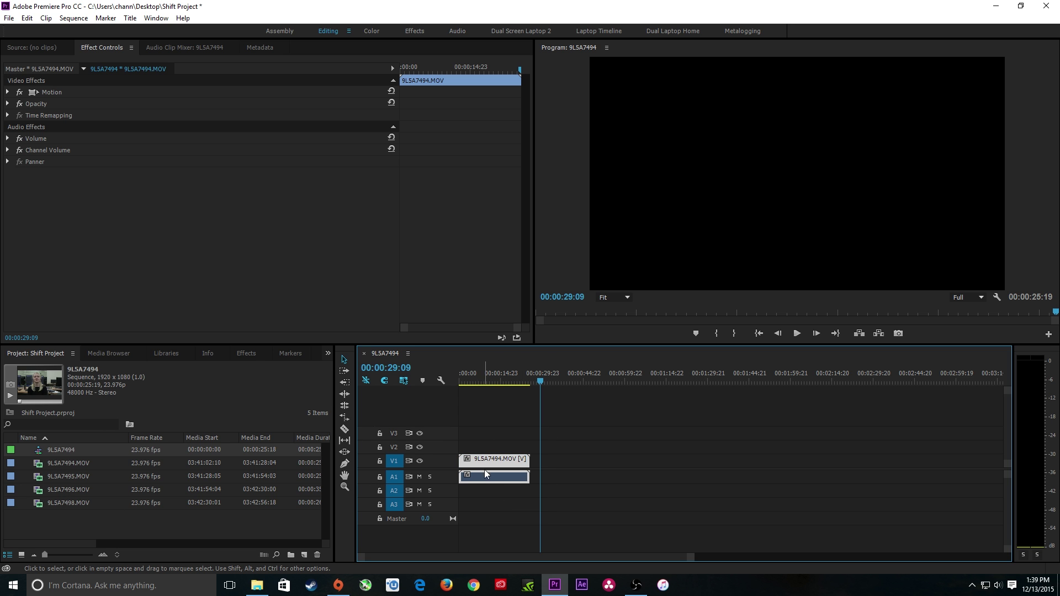
{"action": "key", "text": "Delete"}
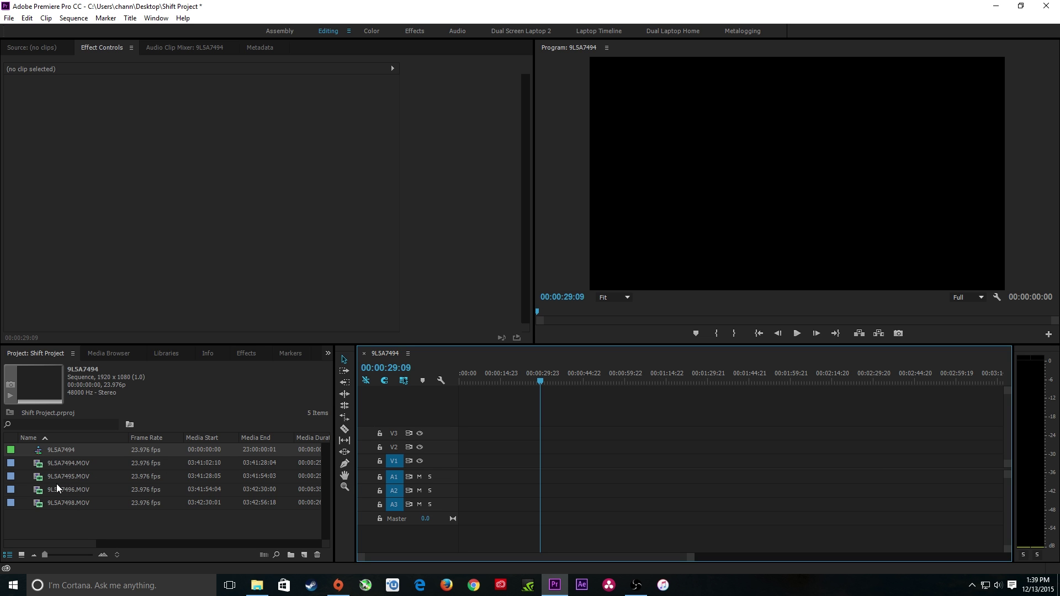
Rename the 9L5A7494 sequence to 'FINAL COMPOSITE'
{"action": "left_click", "coordinate": [49, 502]}
{"action": "left_click", "coordinate": [42, 449]}
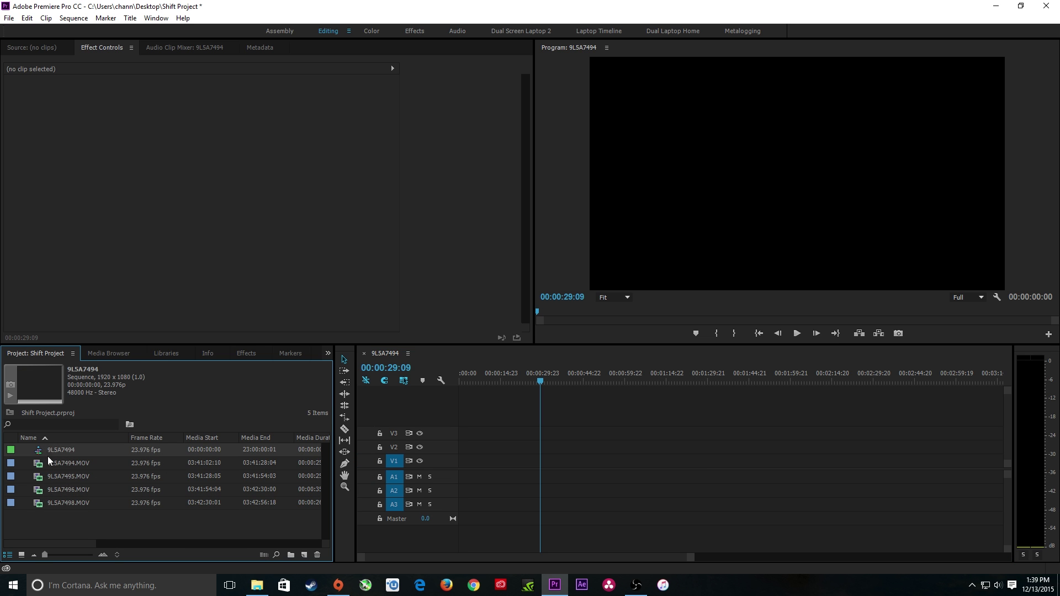
{"action": "key", "text": "Return"}
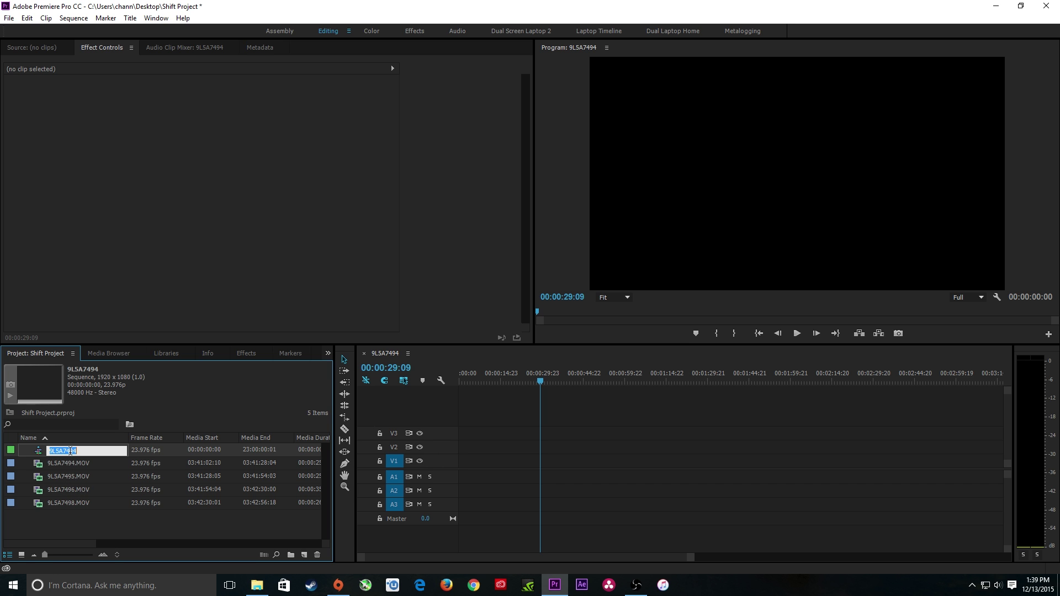
{"action": "type", "text": "FINAL COMPOSITE"}
{"action": "key", "text": "Return"}
Load 9L5A7494.MOV in the Source Monitor and set an In point at 03:41:08:19
{"action": "double_click", "coordinate": [36, 465]}
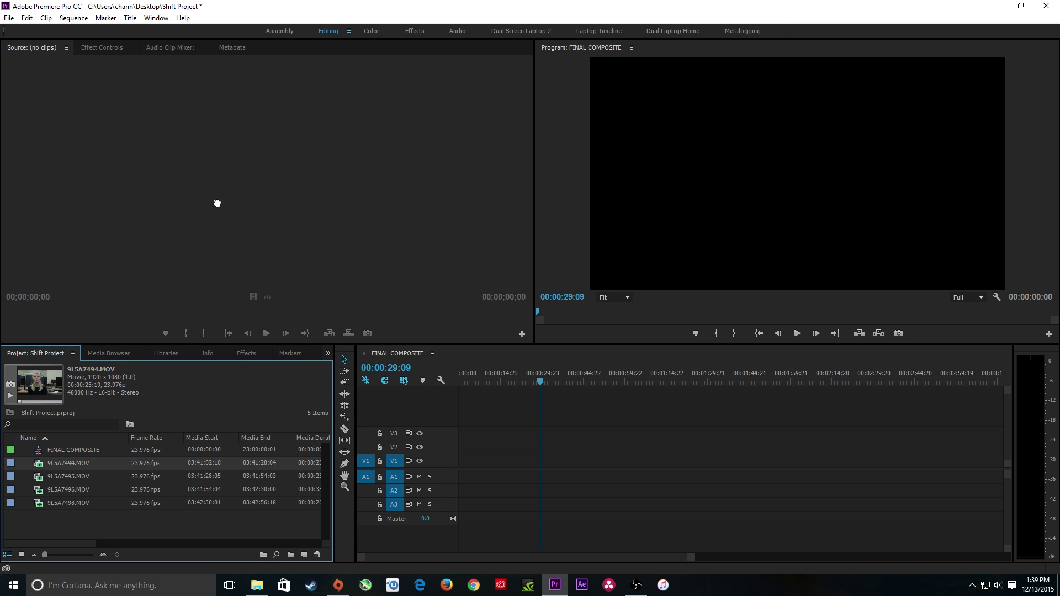
{"action": "left_click", "coordinate": [93, 316]}
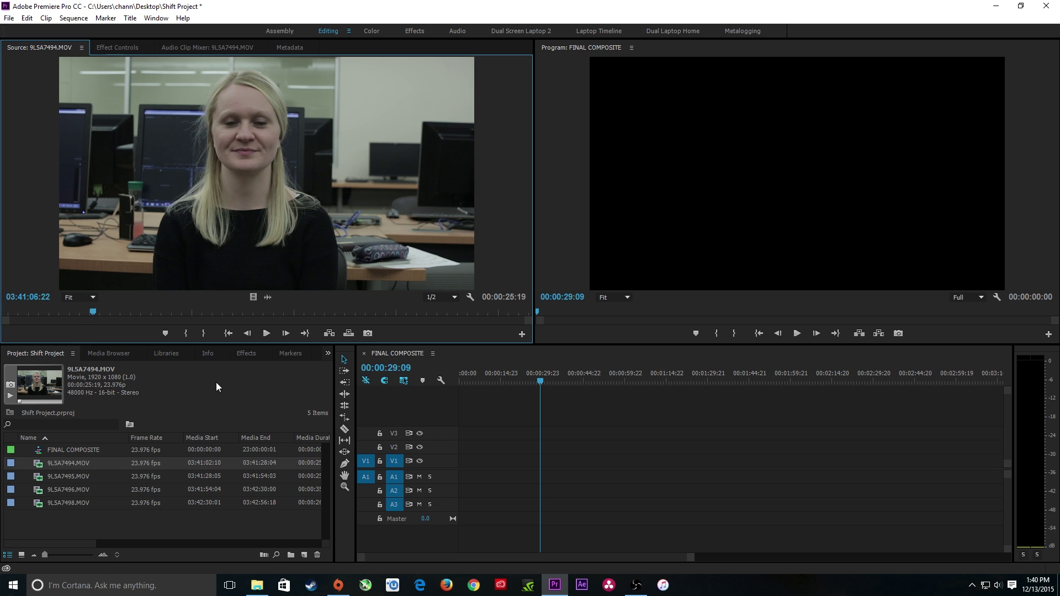
{"action": "mouse_move", "coordinate": [94, 322]}
{"action": "left_mouse_down"}
{"action": "mouse_move", "coordinate": [194, 322]}
{"action": "mouse_move", "coordinate": [130, 324]}
{"action": "left_mouse_up"}
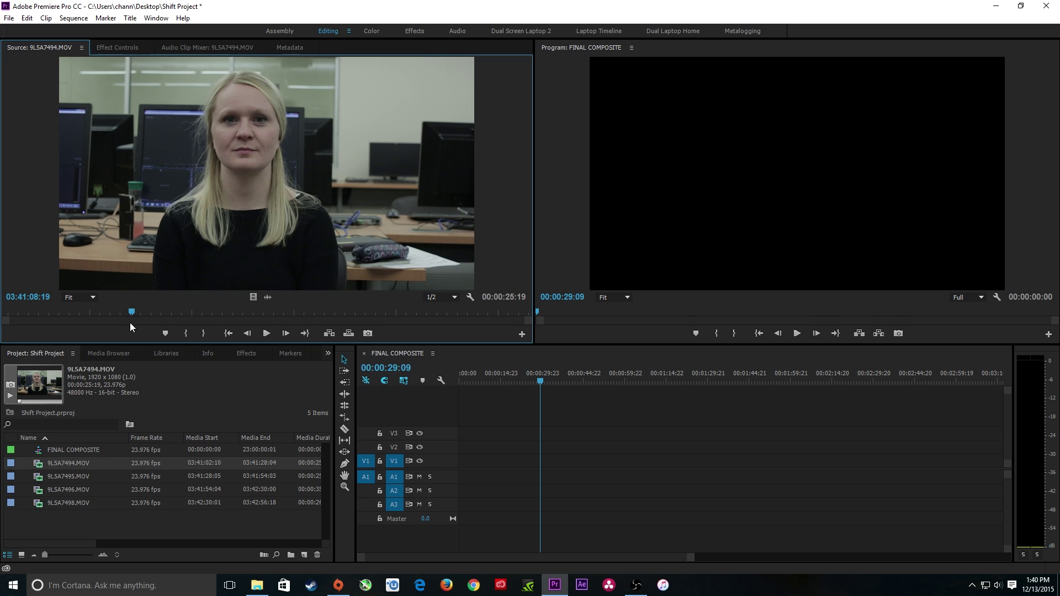
{"action": "key", "text": "i"}
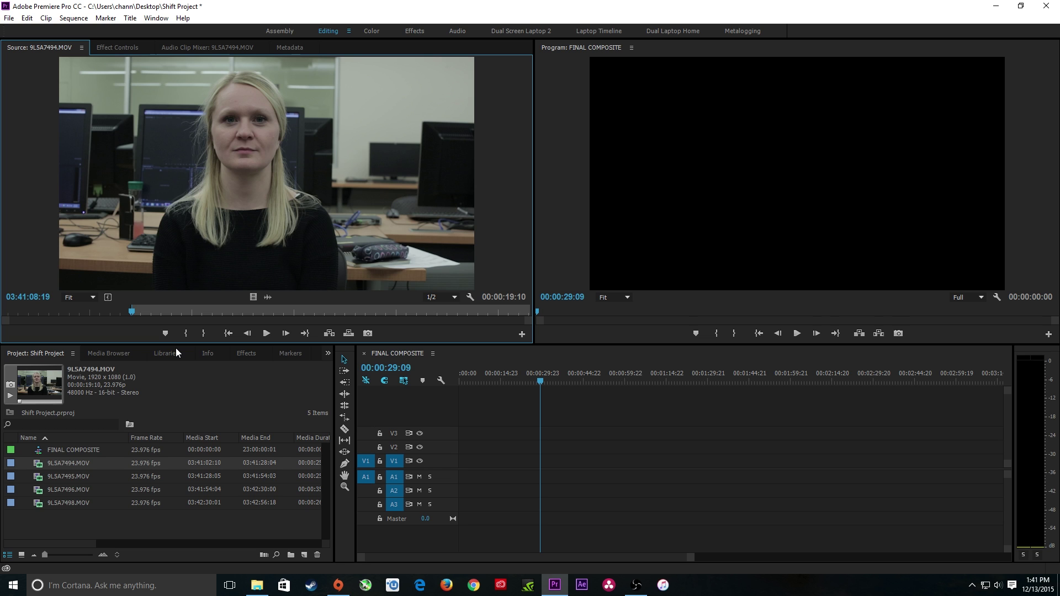
Jump ahead +10 seconds and set the Out point, marking a 00:00:10:01 range
{"action": "type", "text": "+10"}
{"action": "type", "text": "00"}
{"action": "key", "text": "BackSpace"}
{"action": "key", "text": "BackSpace"}
{"action": "key", "text": "Return"}
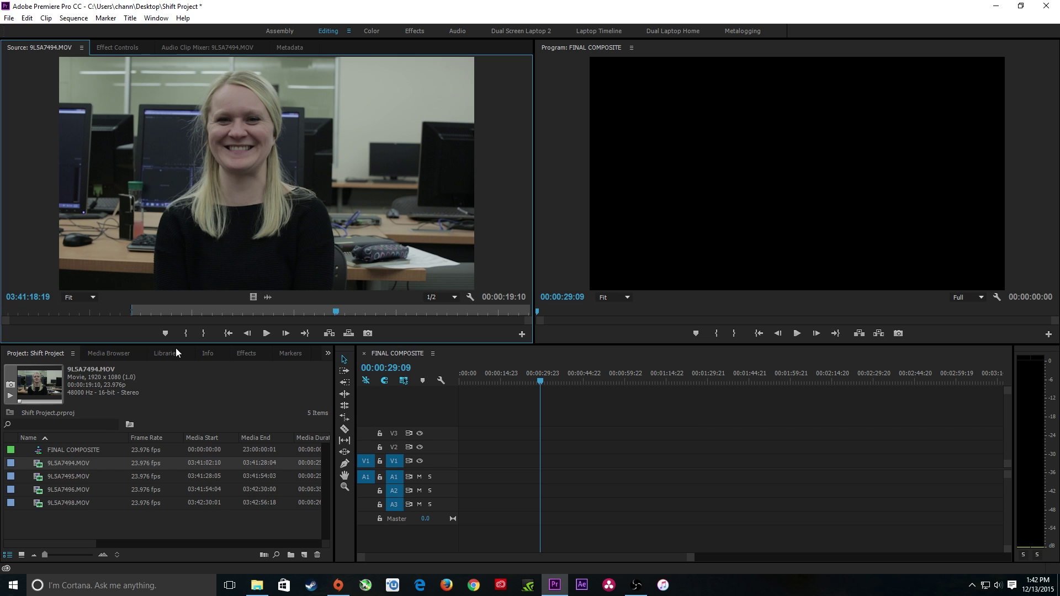
{"action": "key", "text": "o"}
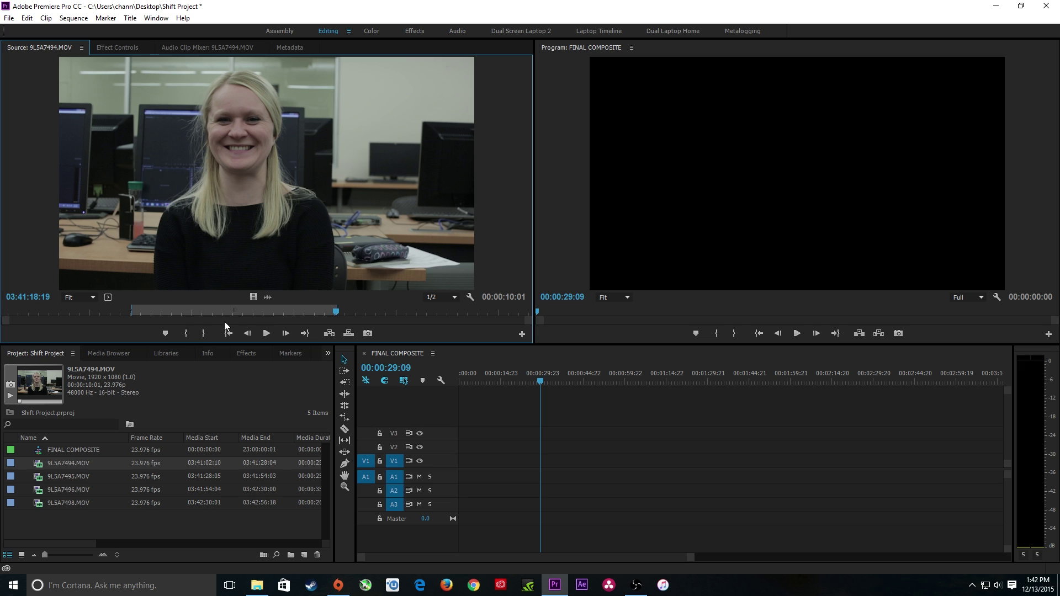
With A1 locked, overwrite only the 9L5A7494.MOV video onto Video 1 at 00:00, then fit and enlarge tracks
{"action": "left_click", "coordinate": [515, 415]}
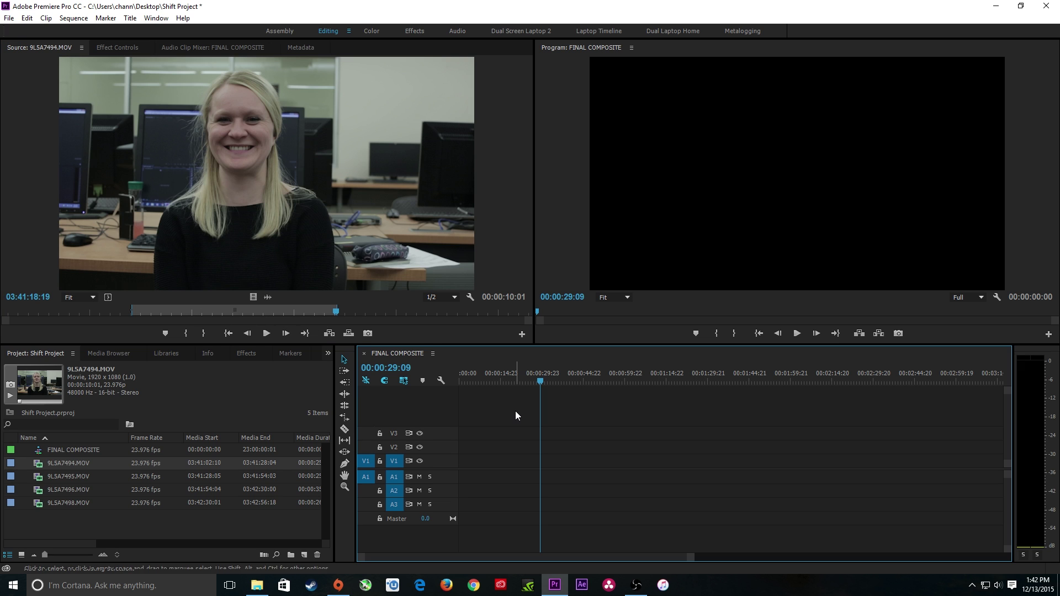
{"action": "key", "text": "Home"}
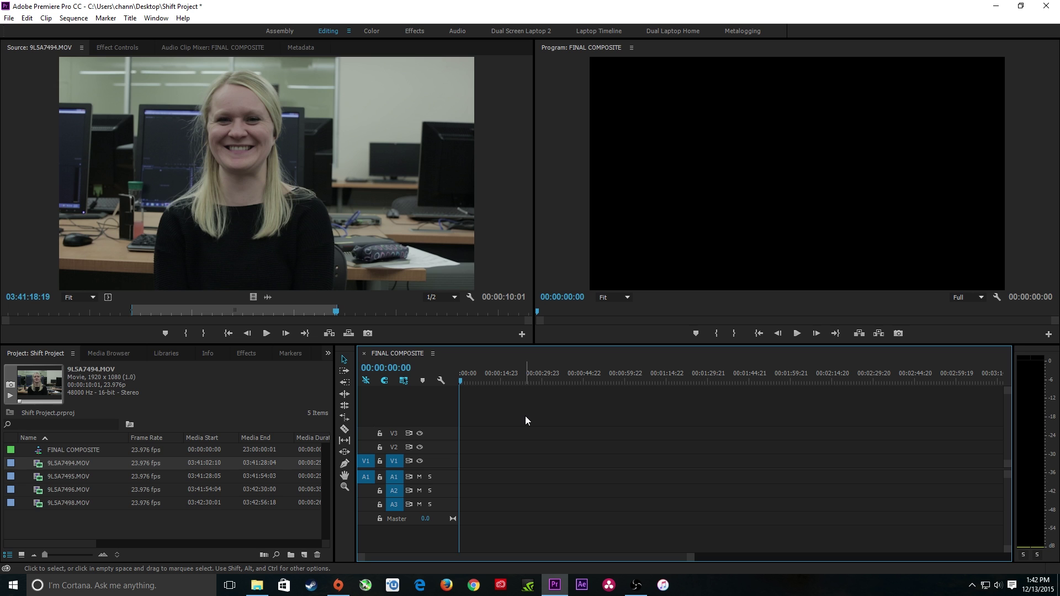
{"action": "key", "text": "period"}
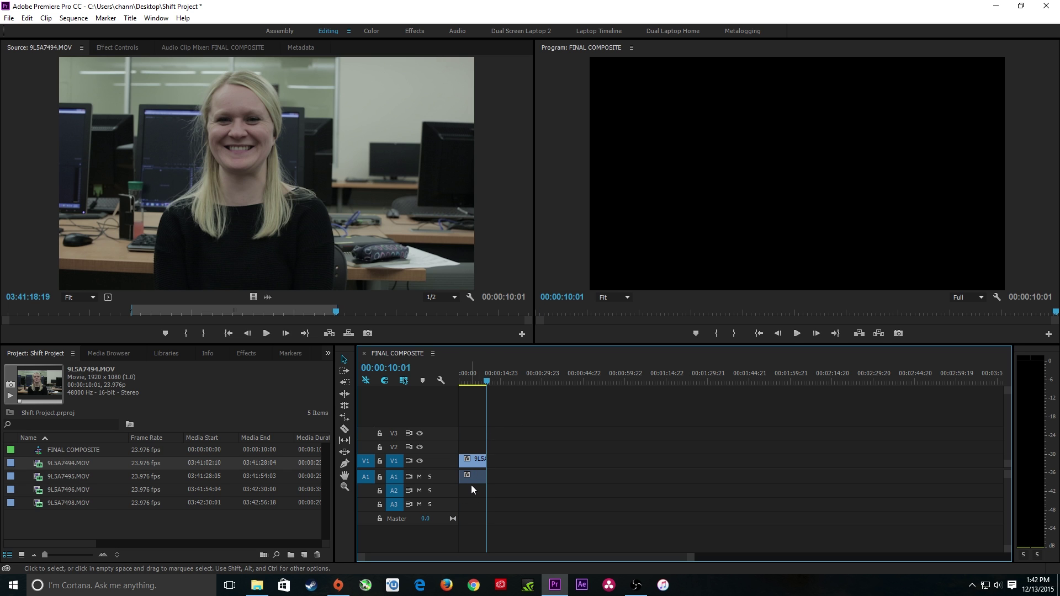
{"action": "key", "text": "ctrl+z"}
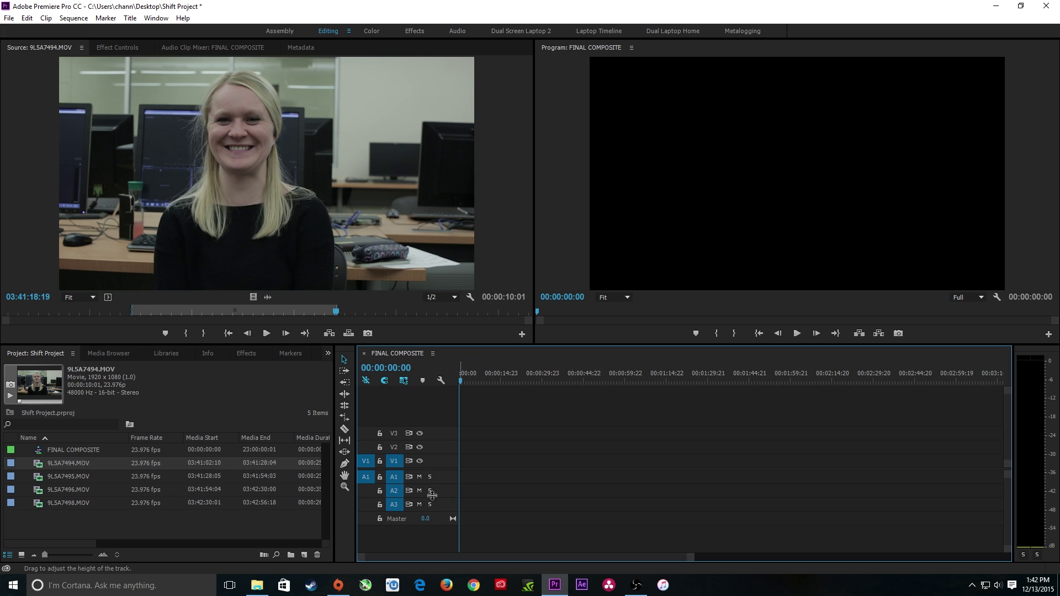
{"action": "left_click", "coordinate": [380, 476]}
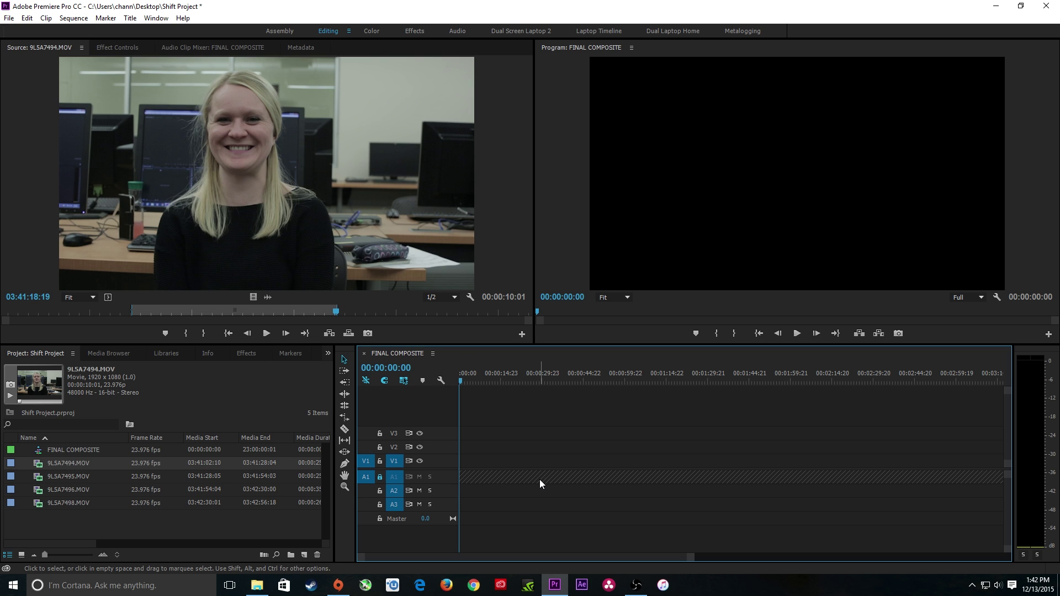
{"action": "key", "text": "period"}
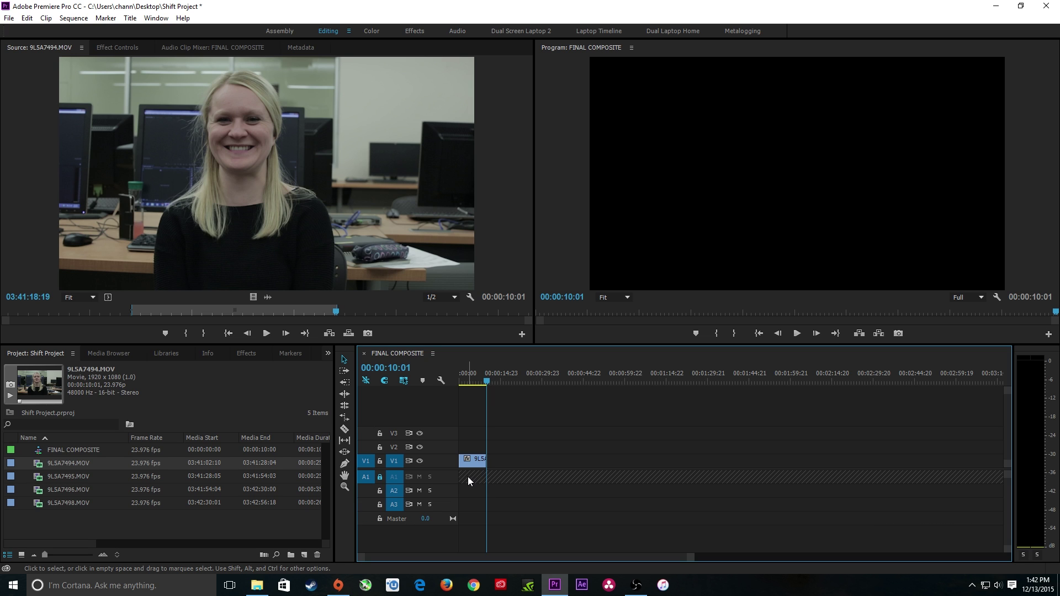
{"action": "key", "text": "backslash"}
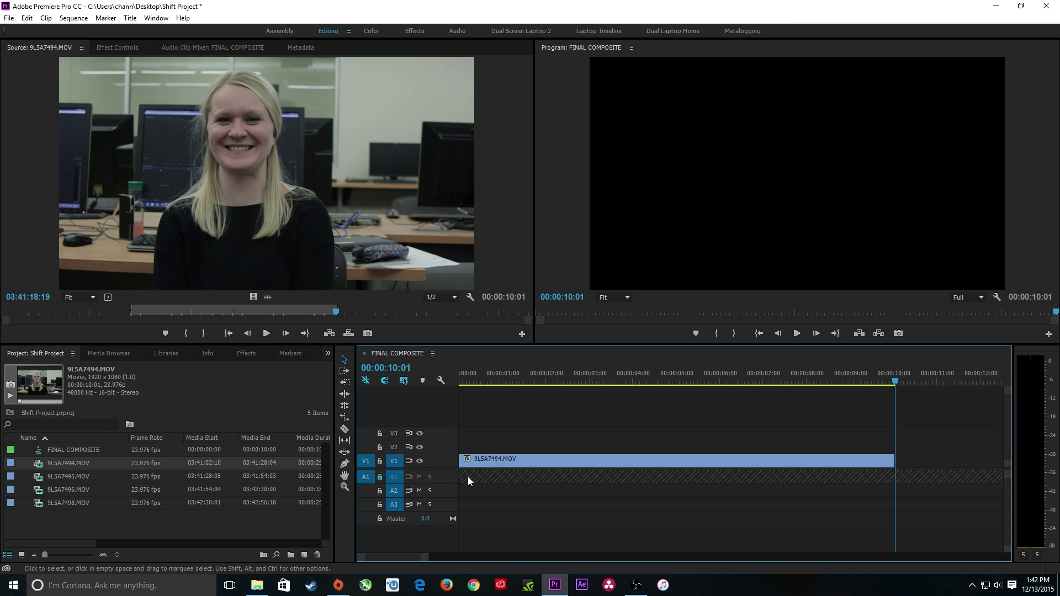
{"action": "key", "text": "shift+equal"}
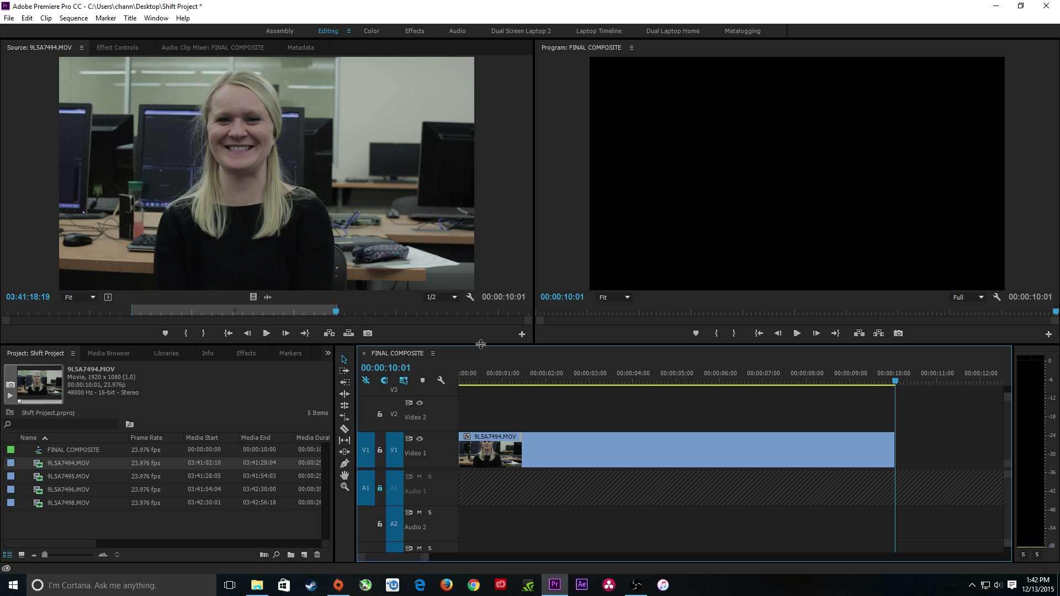
Enlarge the timeline panel and patch the source video to the Video 2 track
{"action": "left_click_drag", "start_coordinate": [481, 345], "coordinate": [480, 266]}
{"action": "left_click_drag", "start_coordinate": [437, 436], "coordinate": [437, 474]}
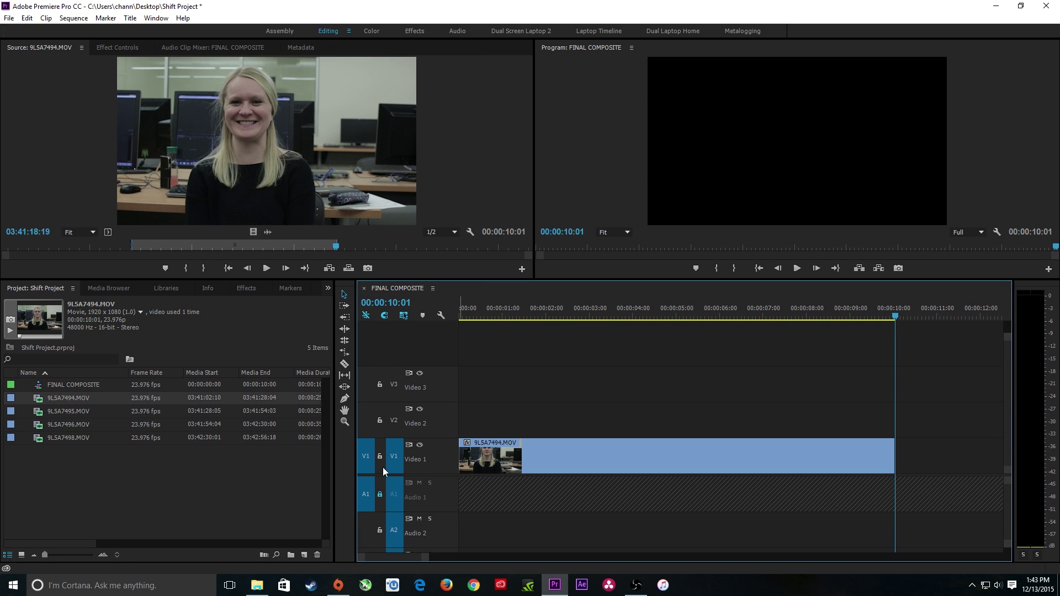
{"action": "left_click_drag", "start_coordinate": [364, 456], "coordinate": [367, 426]}
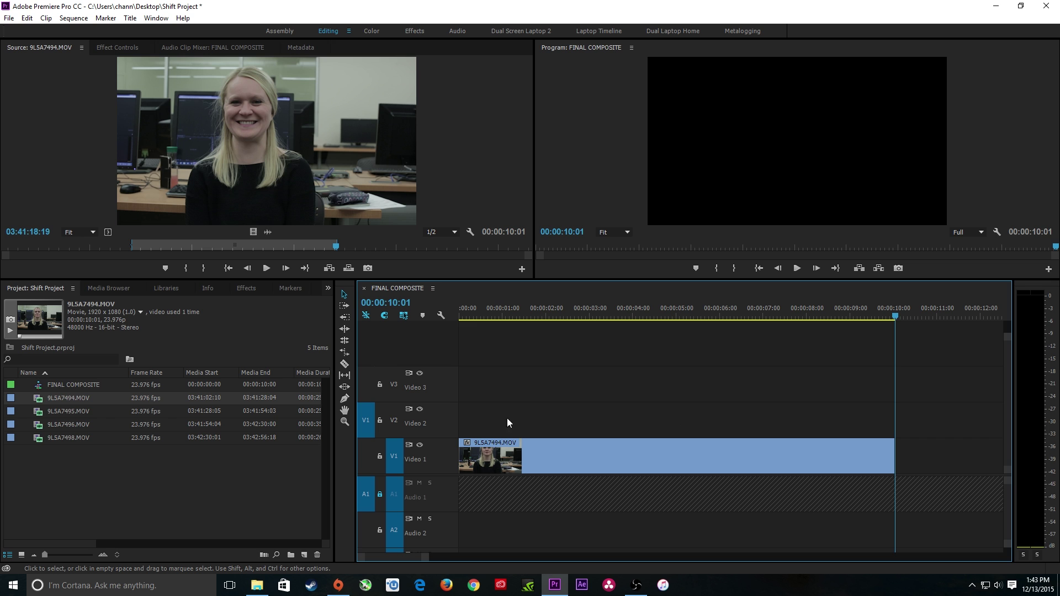
{"action": "left_click", "coordinate": [365, 456]}
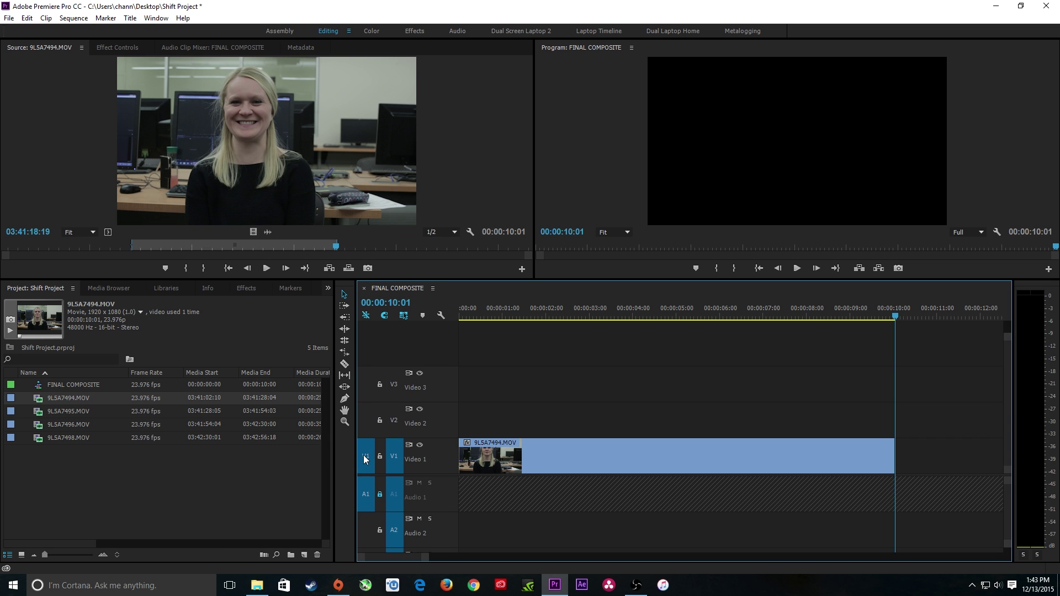
{"action": "left_click", "coordinate": [366, 420]}
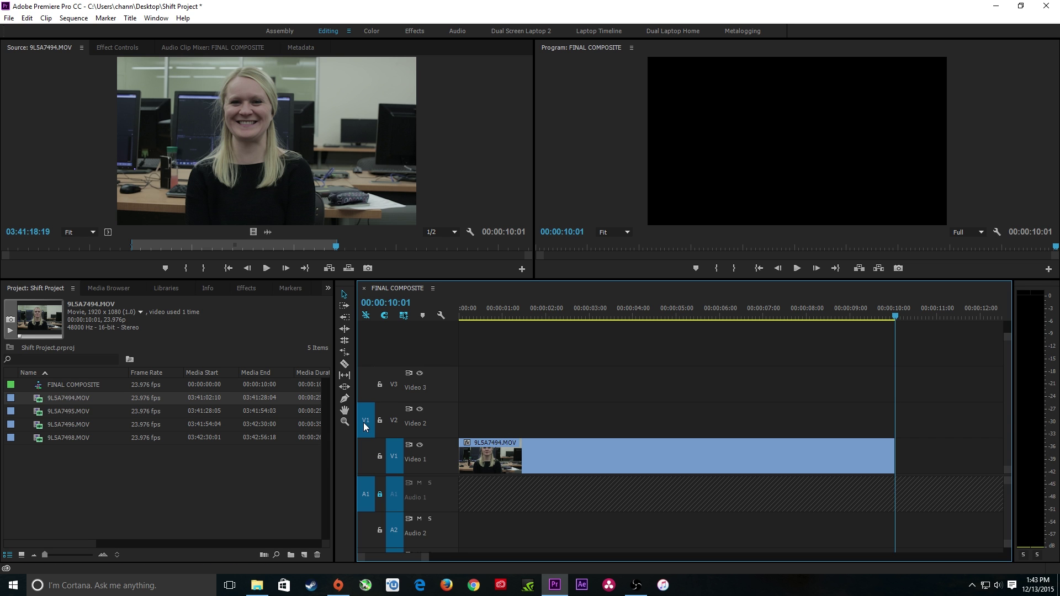
Load 9L5A7495.MOV in Source and mark a ten-second In/Out range with +10
{"action": "double_click", "coordinate": [55, 412]}
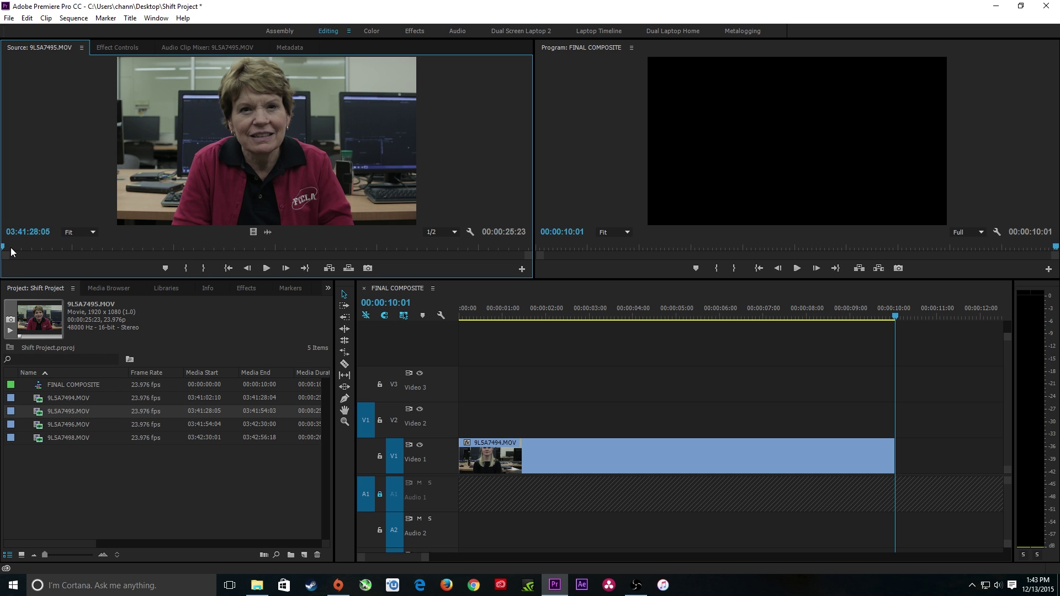
{"action": "left_click_drag", "start_coordinate": [12, 249], "coordinate": [115, 260]}
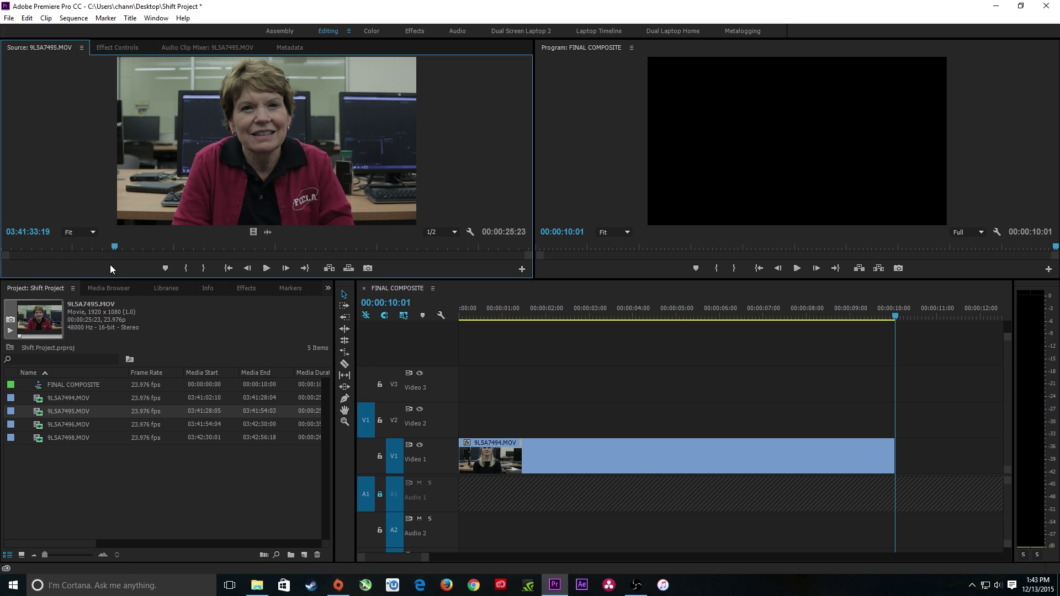
{"action": "key", "text": "i"}
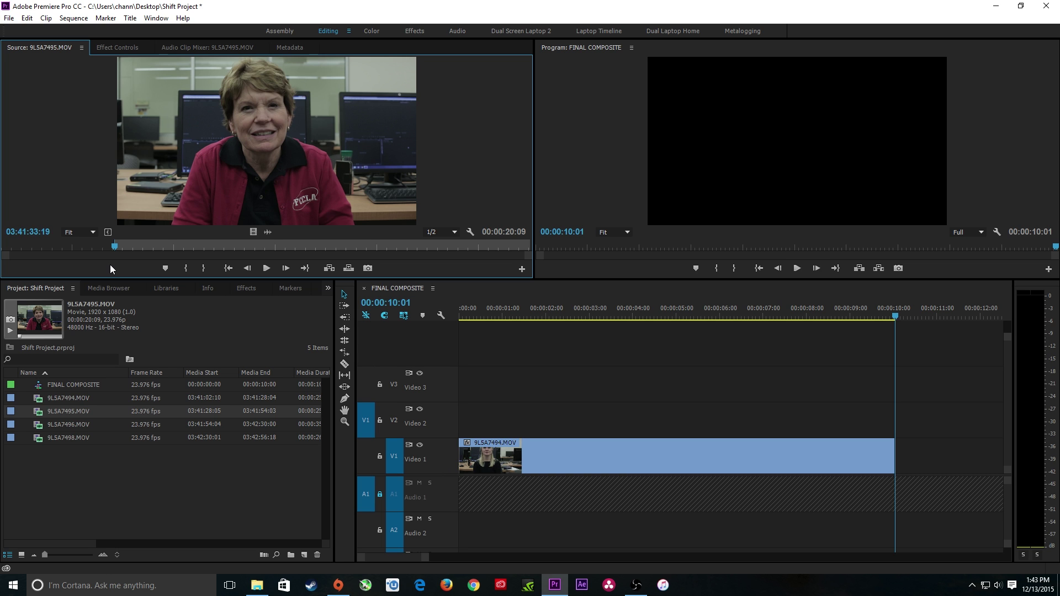
{"action": "type", "text": "+10."}
{"action": "key", "text": "Return"}
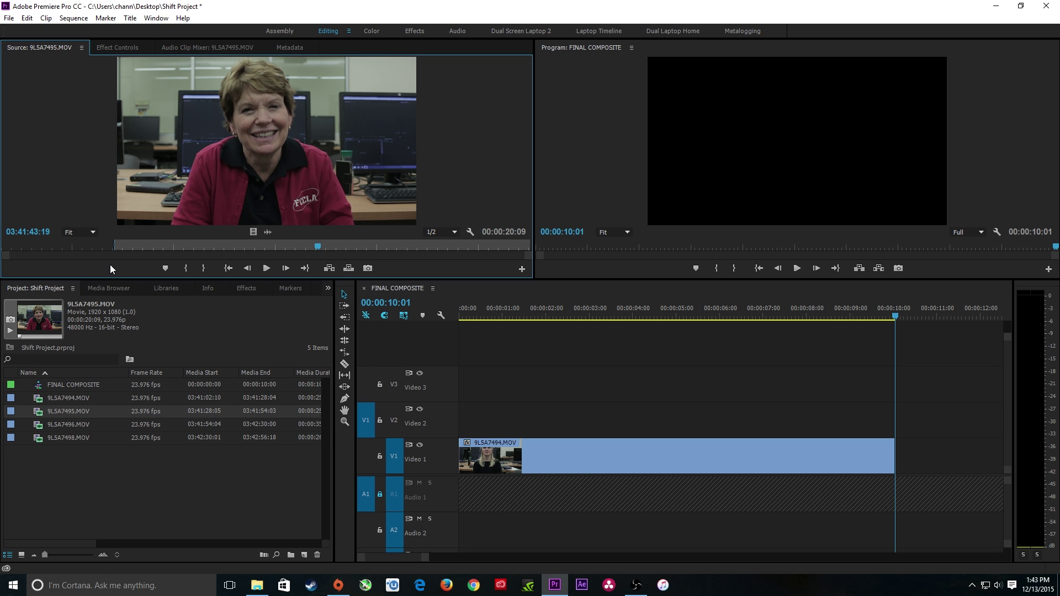
{"action": "key", "text": "o"}
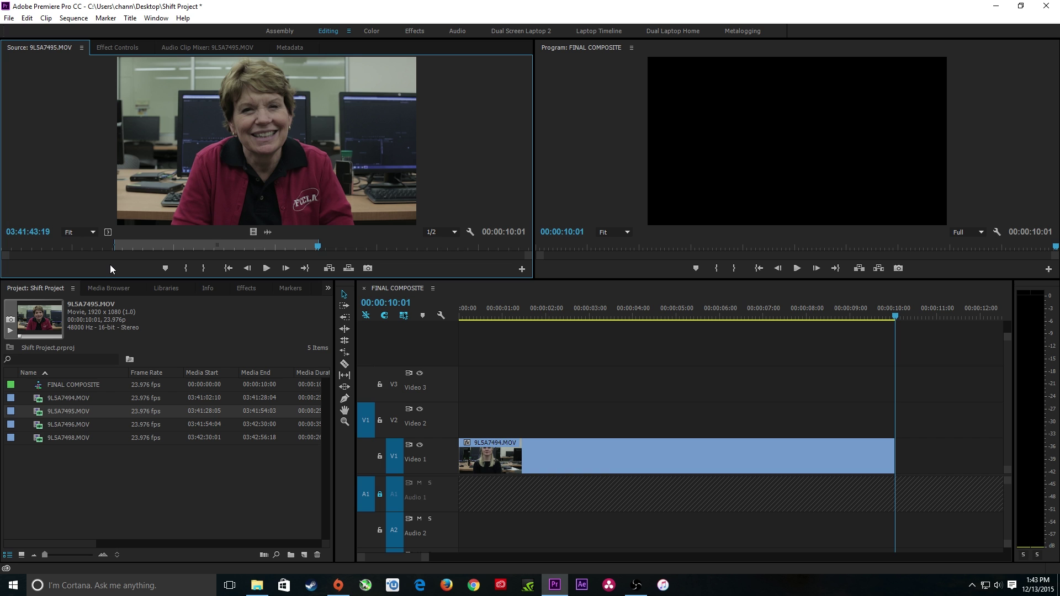
Overwrite the range onto Video 2 at the sequence start, then load 9L5A7496.MOV into Source
{"action": "key", "text": "shift+3"}
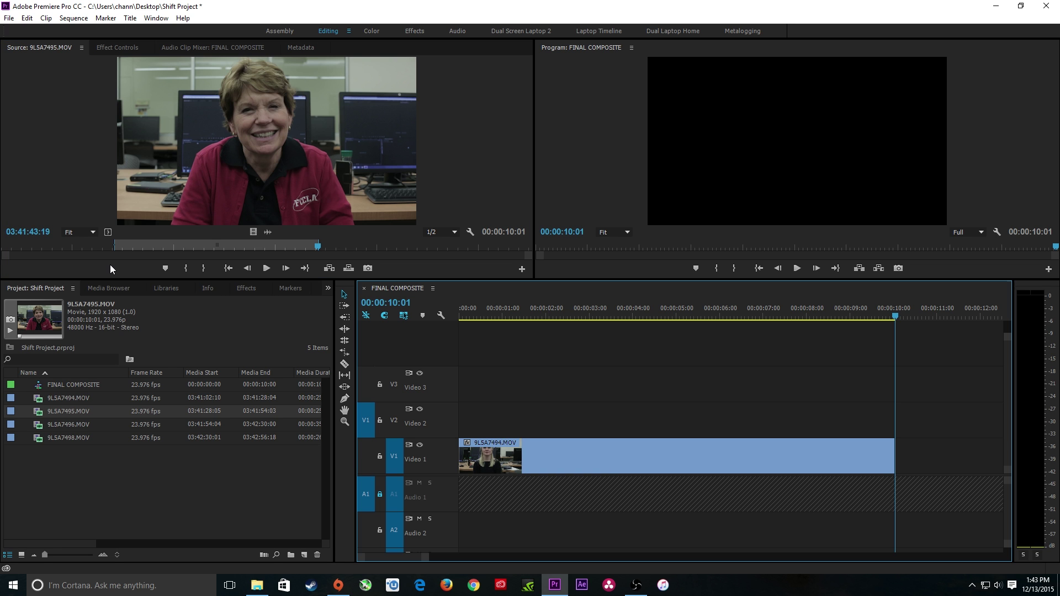
{"action": "key", "text": "Home"}
{"action": "key", "text": "period"}
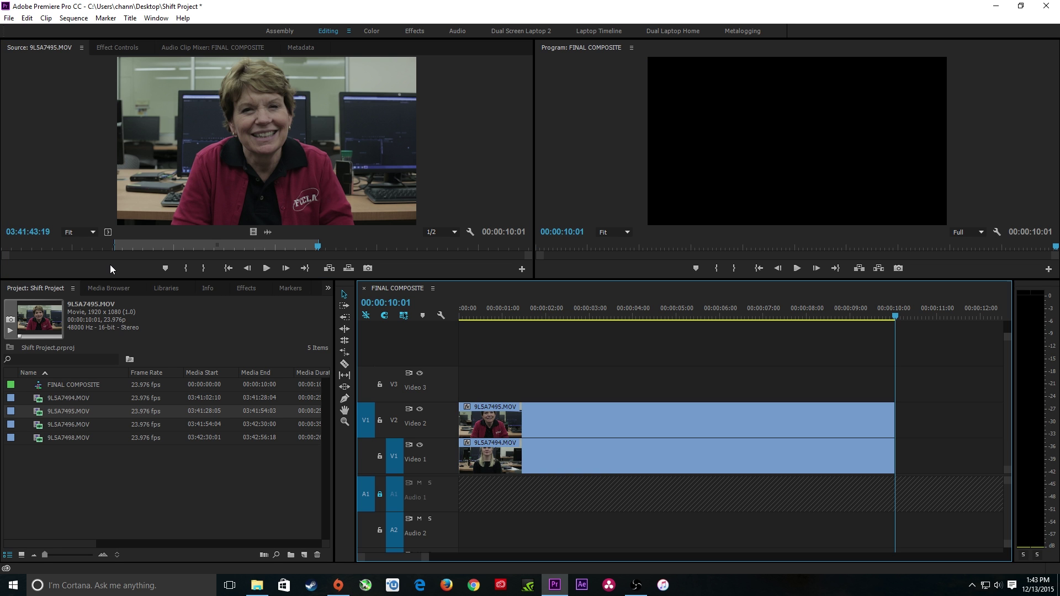
{"action": "left_click_drag", "start_coordinate": [51, 426], "coordinate": [202, 165]}
{"action": "left_click_drag", "start_coordinate": [38, 250], "coordinate": [73, 254]}
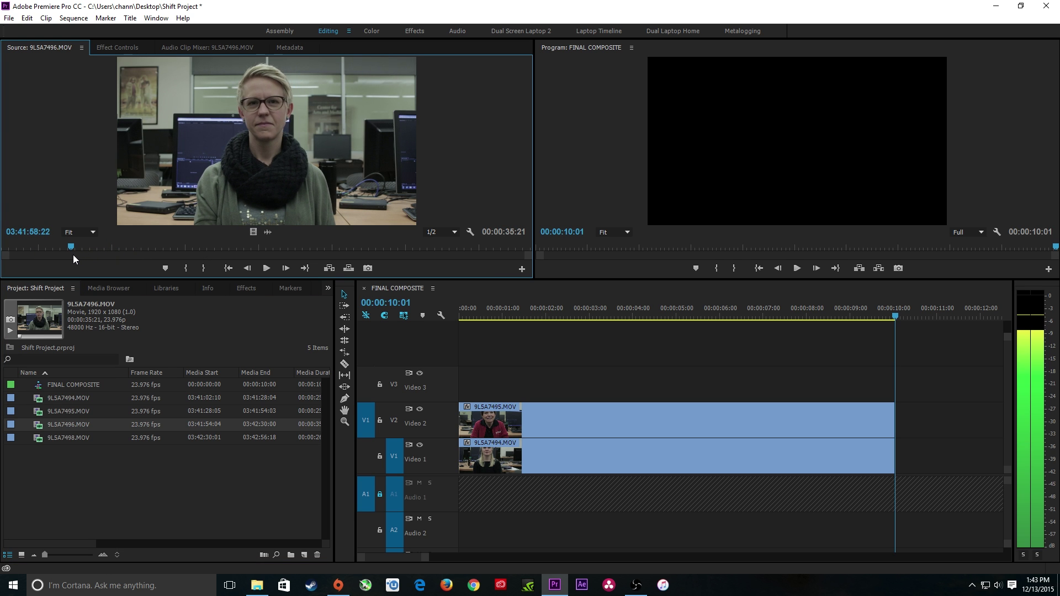
Mark a ten-second In/Out range in 9L5A7496.MOV
{"action": "key", "text": "i"}
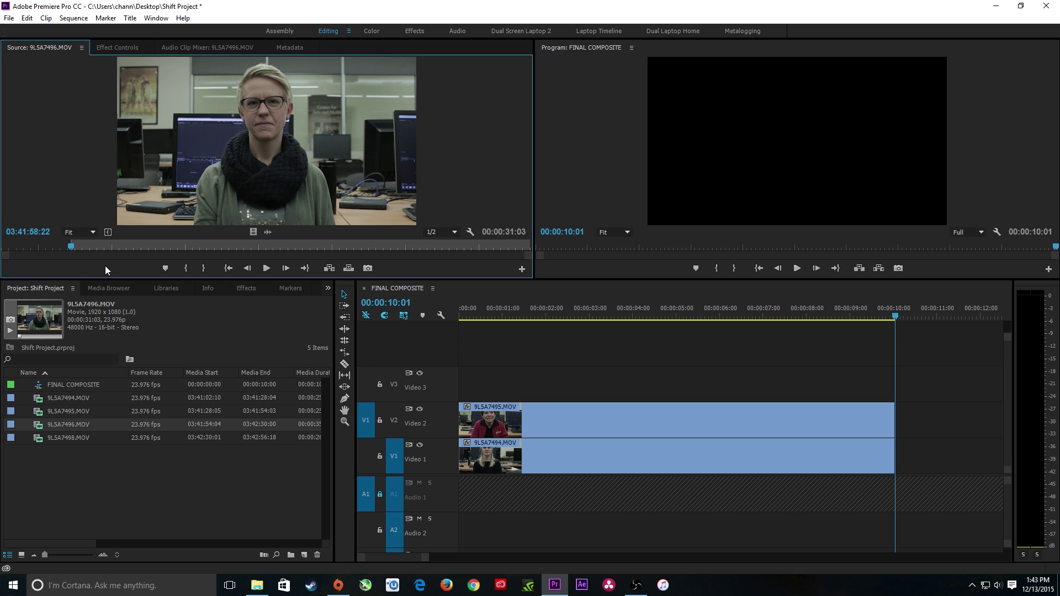
{"action": "type", "text": "+10."}
{"action": "key", "text": "Return"}
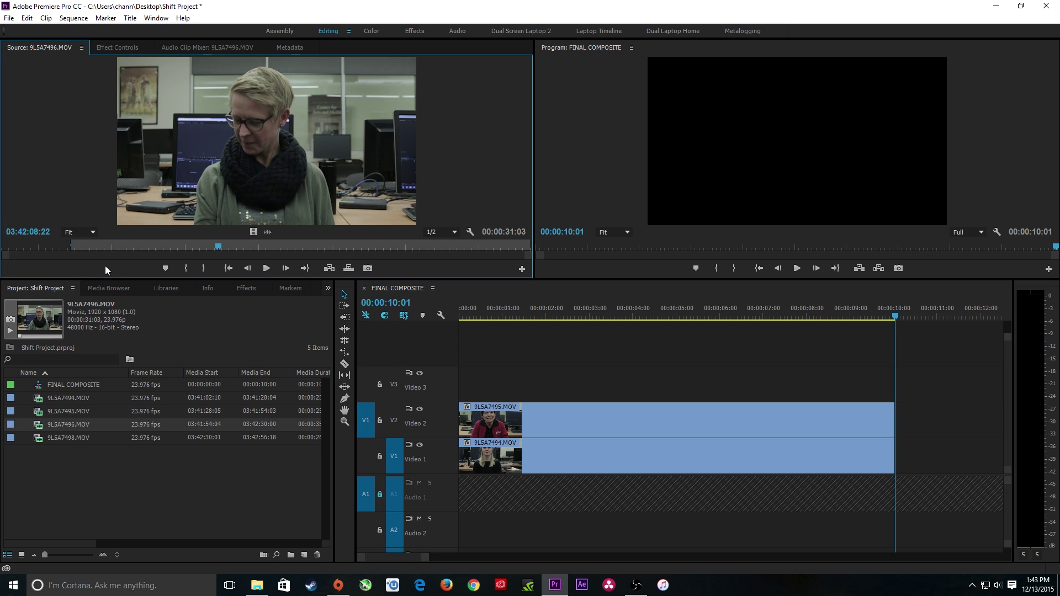
{"action": "key", "text": "o"}
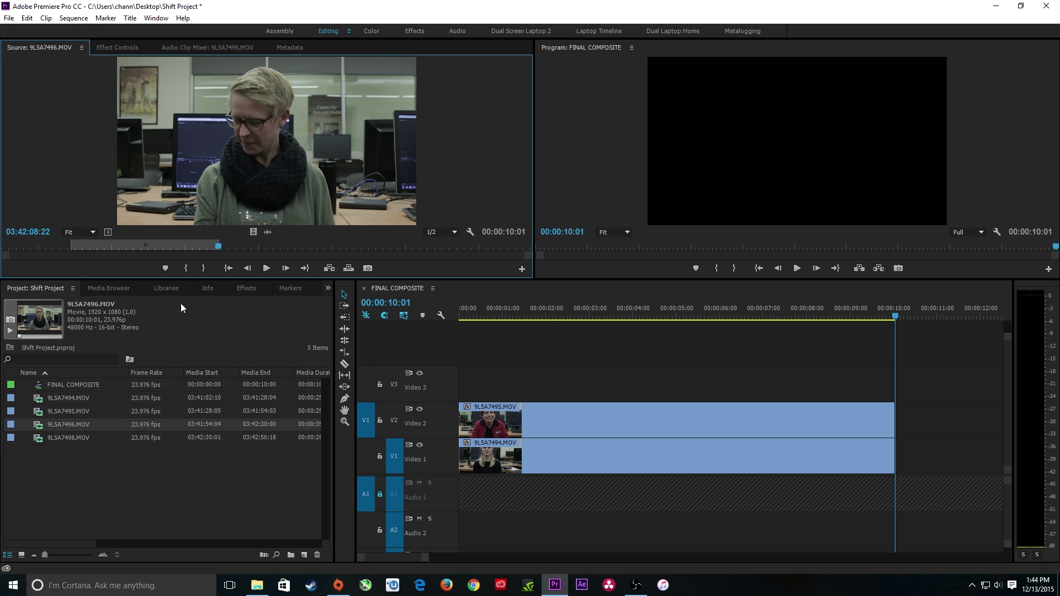
Patch the source to Video 3 and overwrite the range at the sequence start
{"action": "left_click_drag", "start_coordinate": [366, 420], "coordinate": [366, 383]}
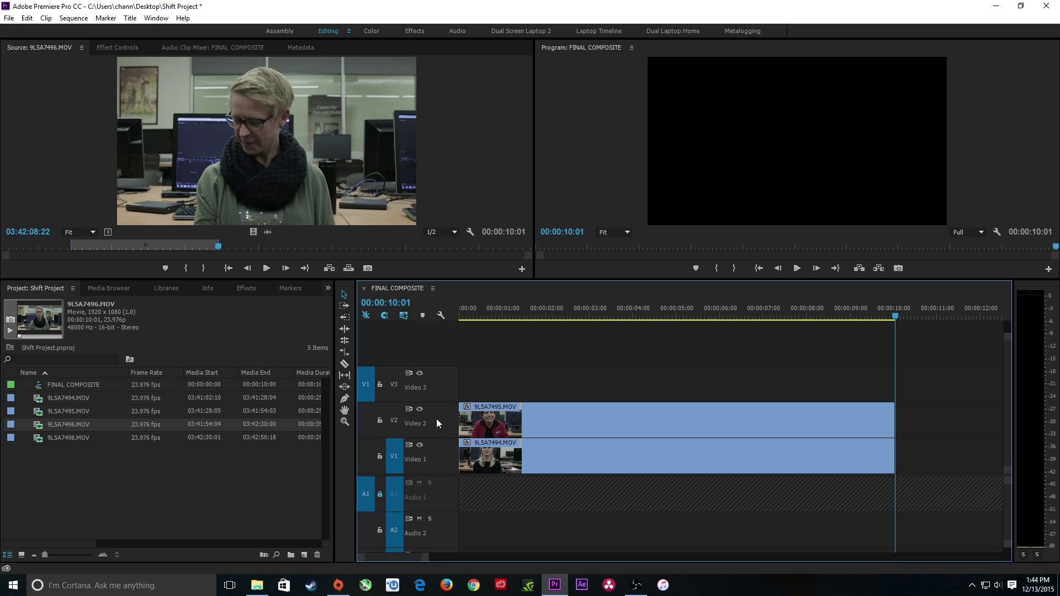
{"action": "key", "text": "Home"}
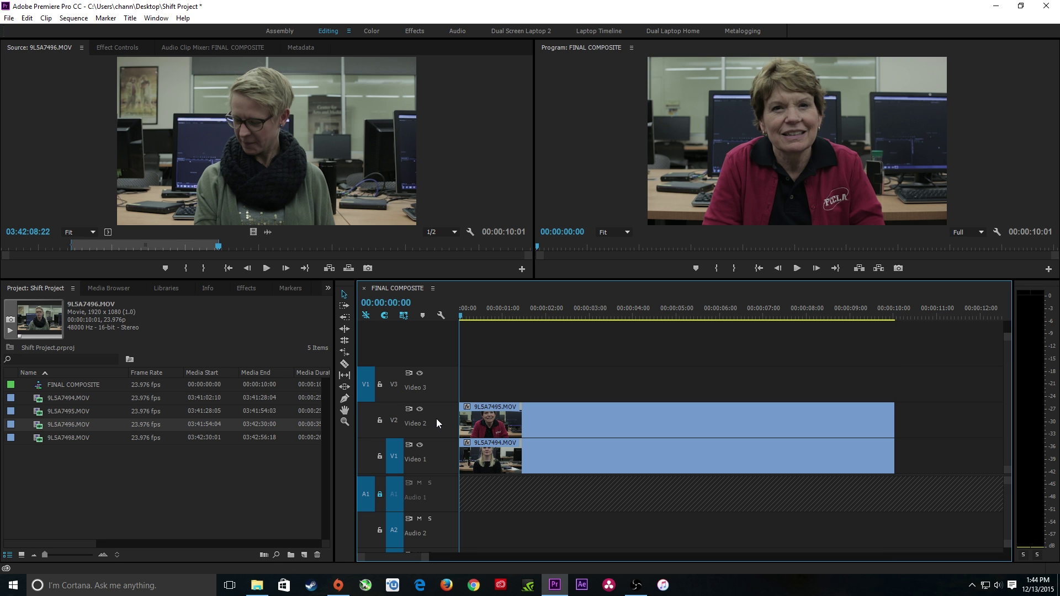
{"action": "key", "text": "period"}
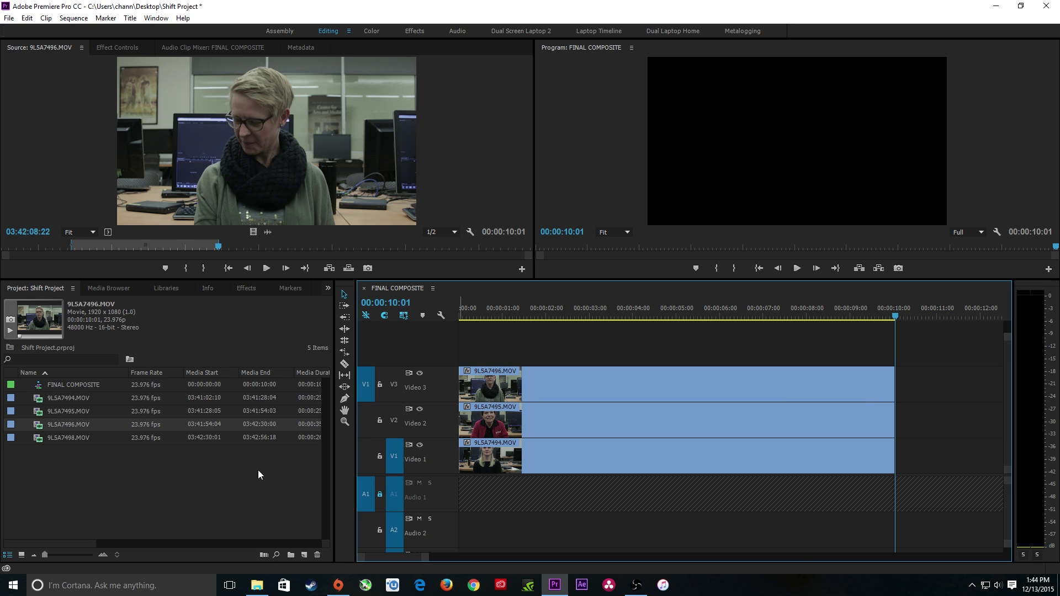
Load 9L5A7498.MOV in Source and mark a ten-second In/Out range
{"action": "left_click_drag", "start_coordinate": [73, 437], "coordinate": [255, 170]}
{"action": "left_click_drag", "start_coordinate": [23, 241], "coordinate": [117, 259]}
{"action": "key", "text": "i"}
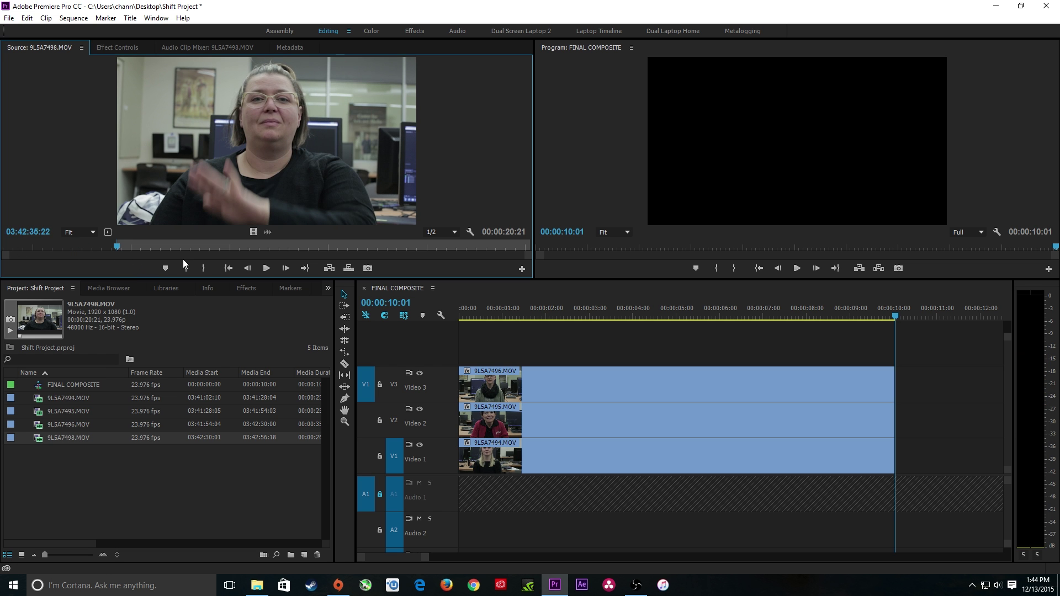
{"action": "type", "text": "10"}
{"action": "type", "text": "1000"}
{"action": "key", "text": "Return"}
{"action": "key", "text": "o"}
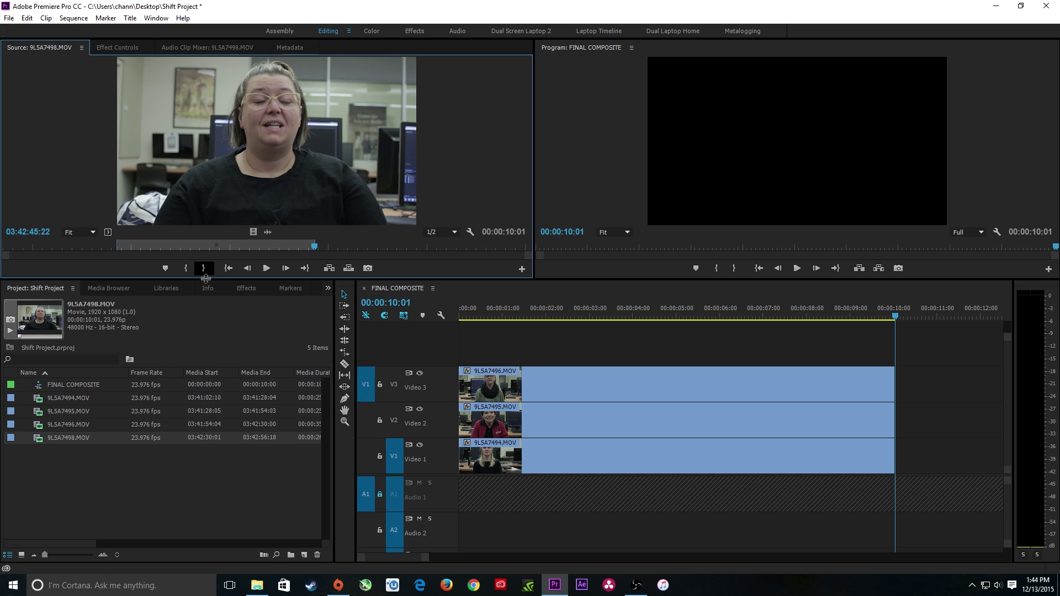
Add a Video 4 track and overwrite 9L5A7498.MOV onto it at 00:00 without rippling lower clips
{"action": "left_click", "coordinate": [371, 358]}
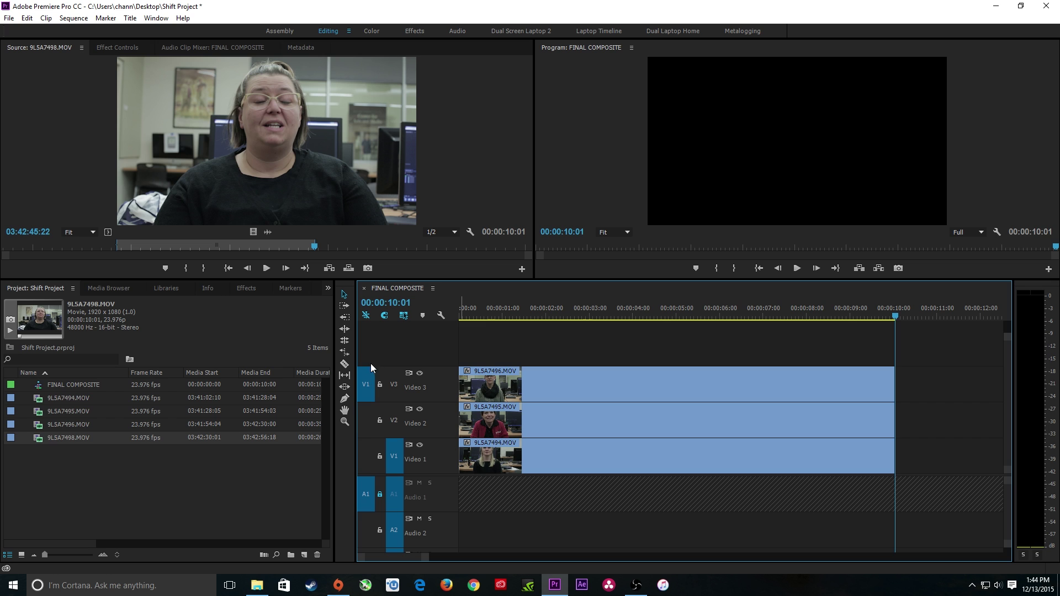
{"action": "right_click", "coordinate": [438, 378]}
{"action": "left_click", "coordinate": [483, 403]}
{"action": "left_click", "coordinate": [366, 362]}
{"action": "key", "text": "Home"}
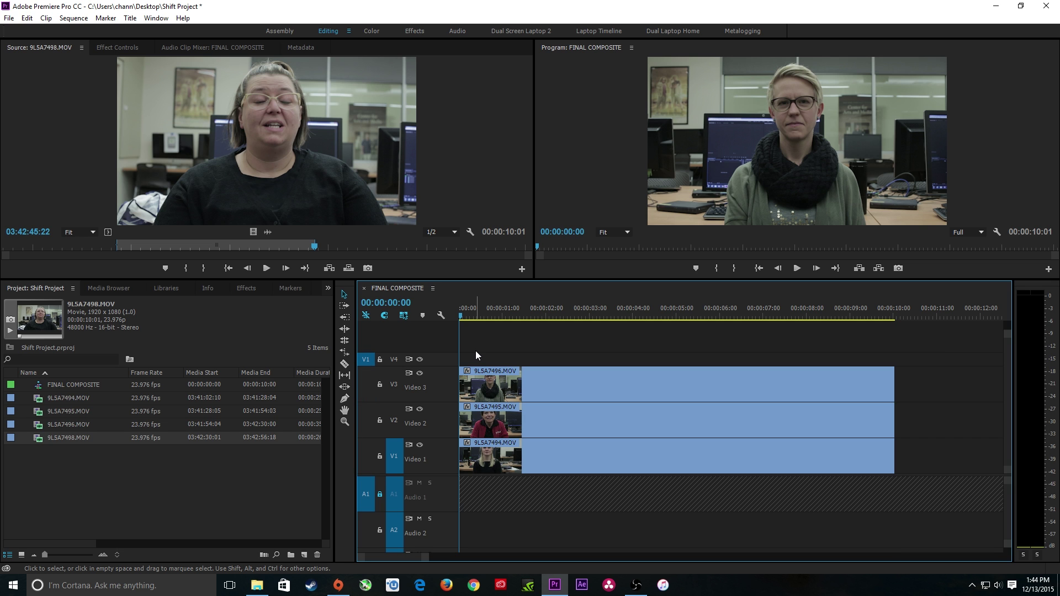
{"action": "key", "text": "comma"}
{"action": "key", "text": "ctrl+z"}
{"action": "key", "text": "Home"}
{"action": "key", "text": "period"}
{"action": "scroll", "coordinate": [469, 347], "scroll_direction": "up", "scroll_amount": 2}
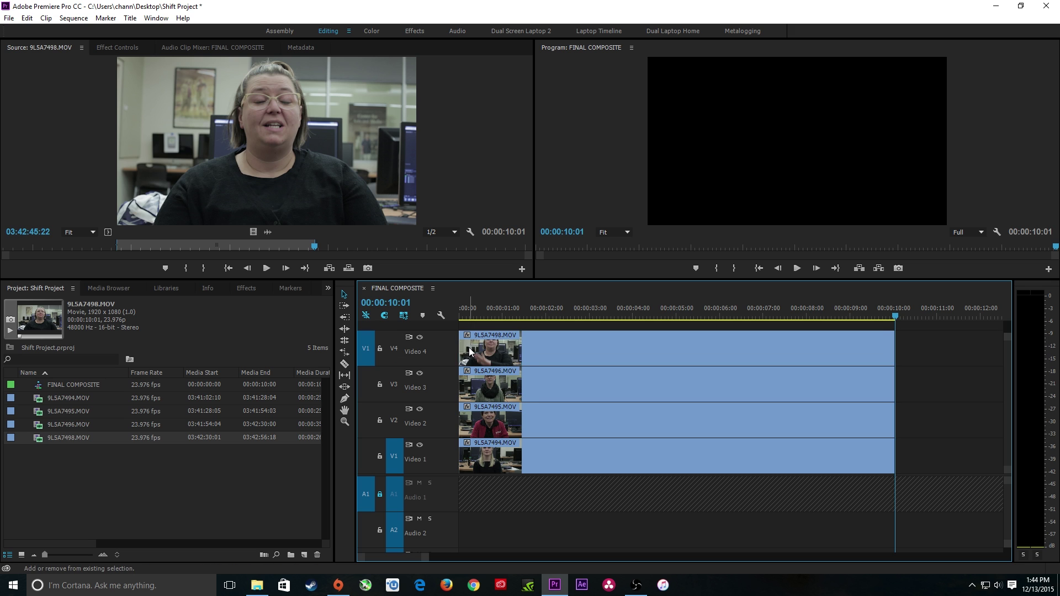
{"action": "left_click", "coordinate": [589, 313]}
{"action": "mouse_move", "coordinate": [585, 309]}
{"action": "left_mouse_down"}
{"action": "mouse_move", "coordinate": [425, 313]}
{"action": "mouse_move", "coordinate": [592, 317]}
{"action": "left_mouse_up"}
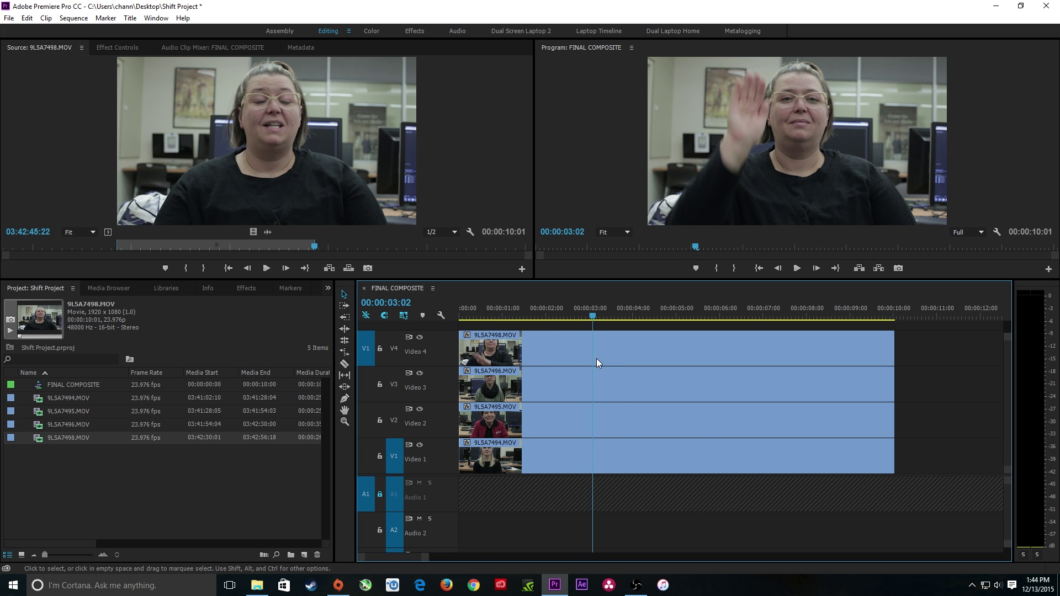
{"action": "left_click", "coordinate": [615, 365]}
{"action": "left_click", "coordinate": [617, 408]}
{"action": "left_click", "coordinate": [616, 395]}
{"action": "left_click", "coordinate": [615, 411]}
{"action": "left_click", "coordinate": [602, 463]}
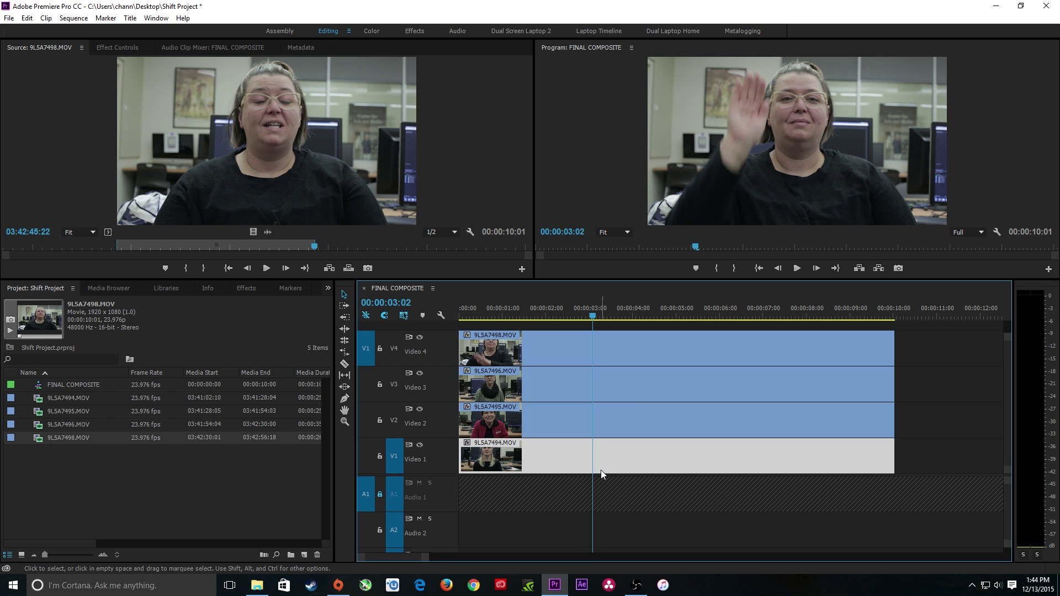
{"action": "left_click", "coordinate": [630, 343]}
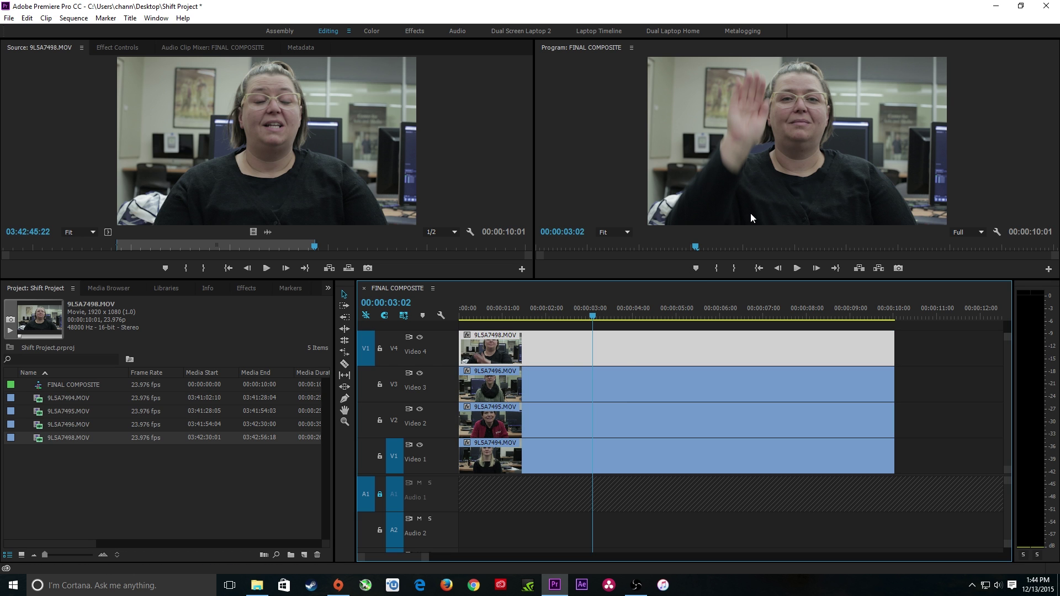
{"action": "left_click_drag", "start_coordinate": [520, 350], "coordinate": [733, 350]}
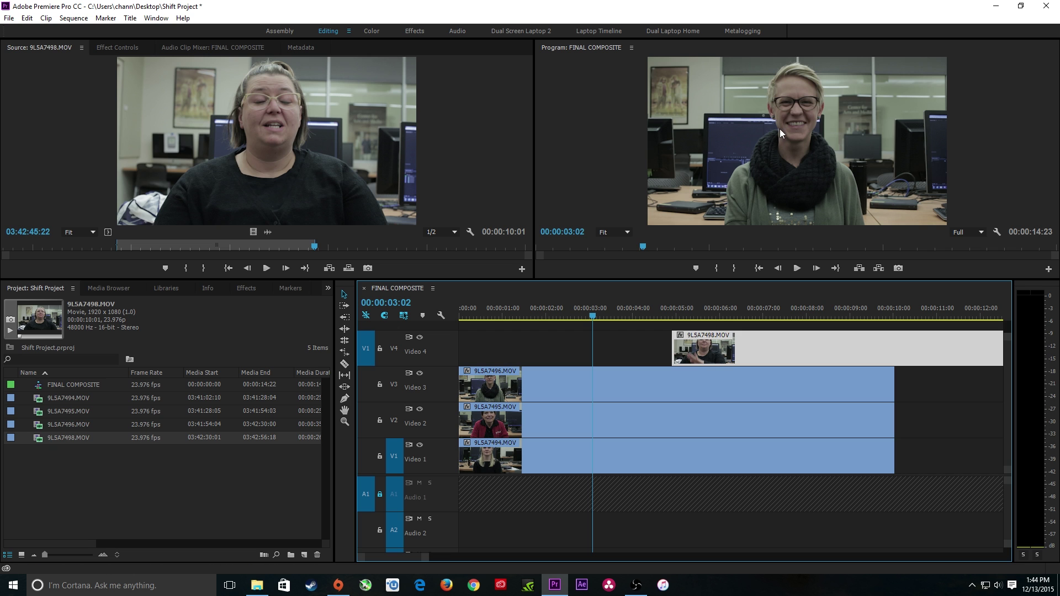
{"action": "left_click_drag", "start_coordinate": [570, 395], "coordinate": [749, 387]}
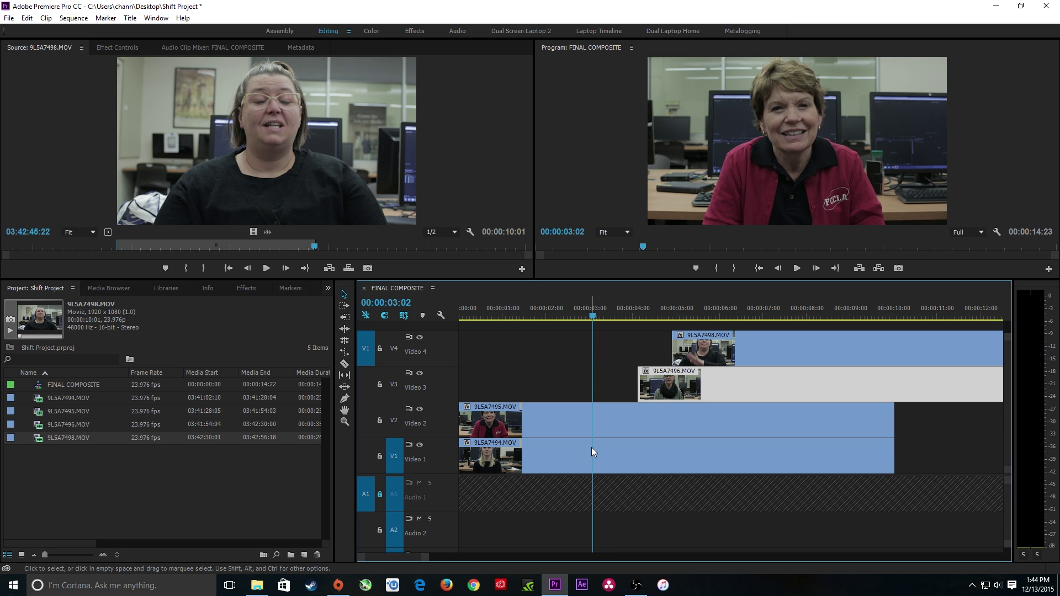
{"action": "left_click_drag", "start_coordinate": [594, 425], "coordinate": [728, 426]}
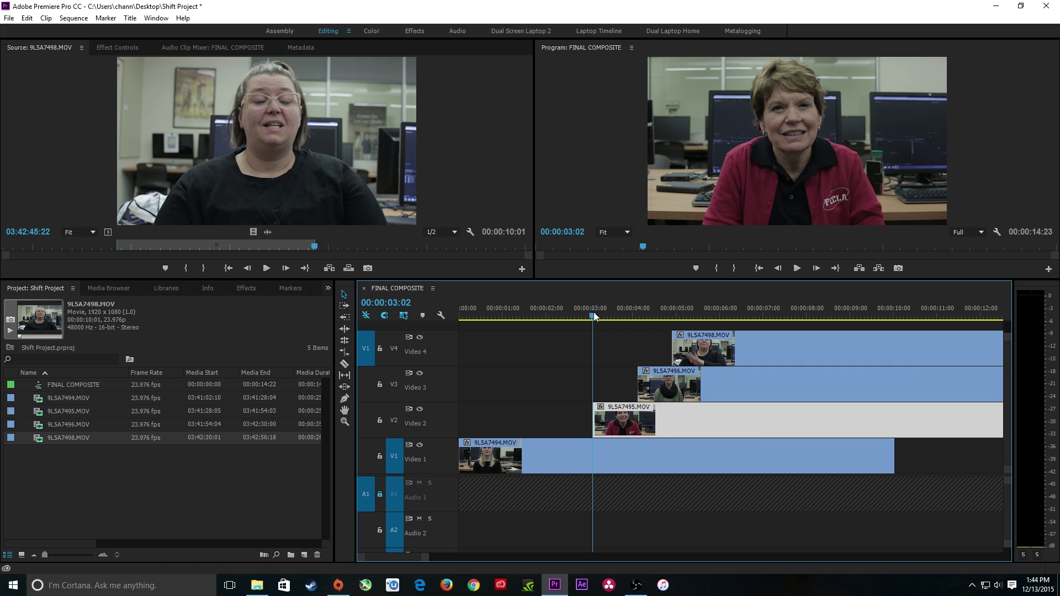
{"action": "left_click_drag", "start_coordinate": [592, 314], "coordinate": [574, 314]}
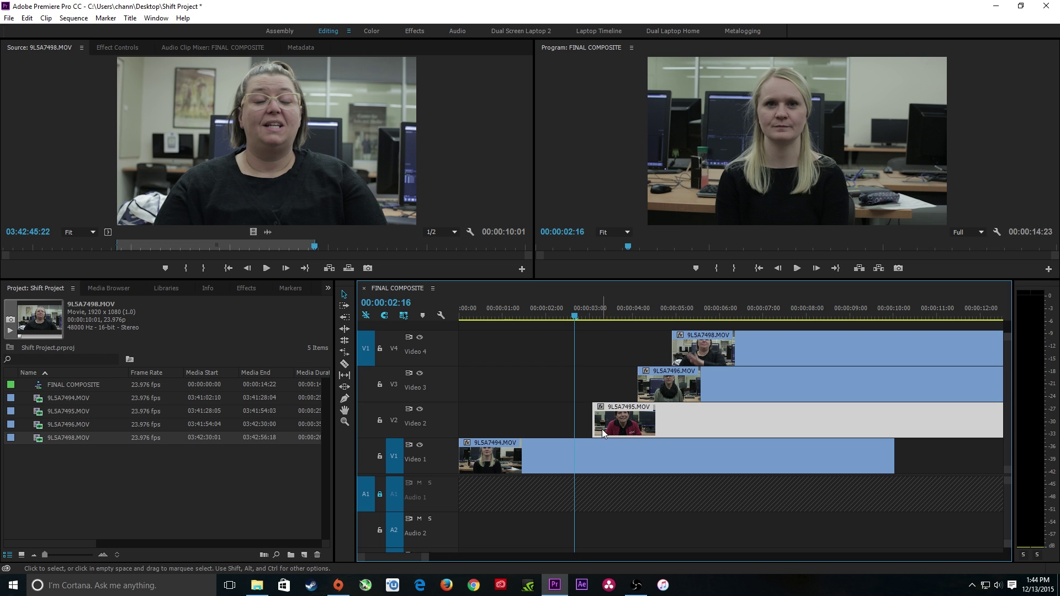
{"action": "key", "text": "ctrl+z"}
{"action": "key", "text": "ctrl+z"}
{"action": "key", "text": "ctrl+z"}
{"action": "left_click", "coordinate": [577, 316]}
{"action": "mouse_move", "coordinate": [578, 315]}
{"action": "left_mouse_down"}
{"action": "mouse_move", "coordinate": [598, 317]}
{"action": "mouse_move", "coordinate": [558, 319]}
{"action": "left_mouse_up"}
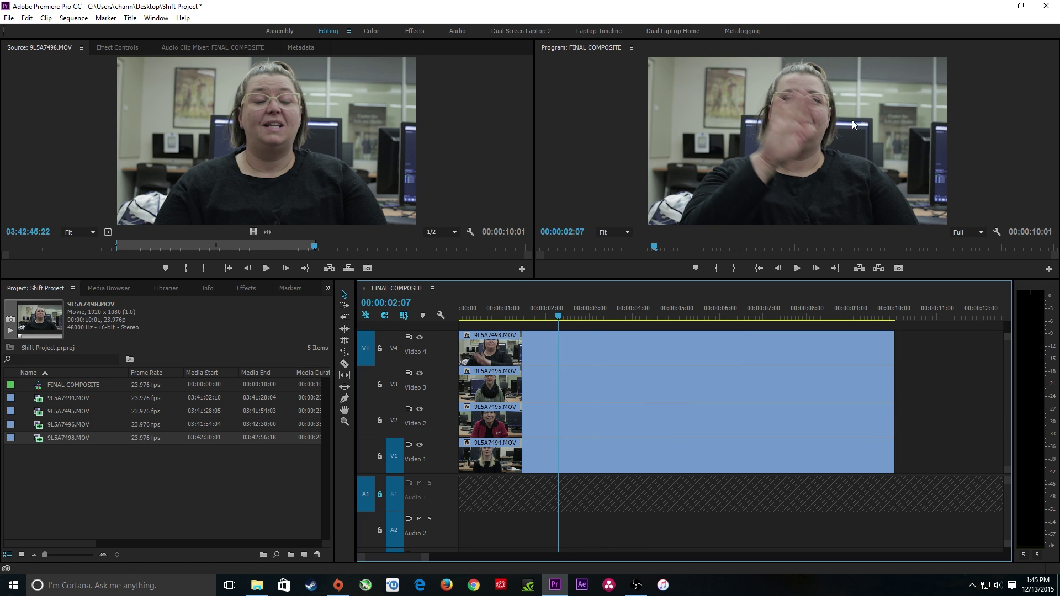
{"action": "left_click", "coordinate": [554, 391]}
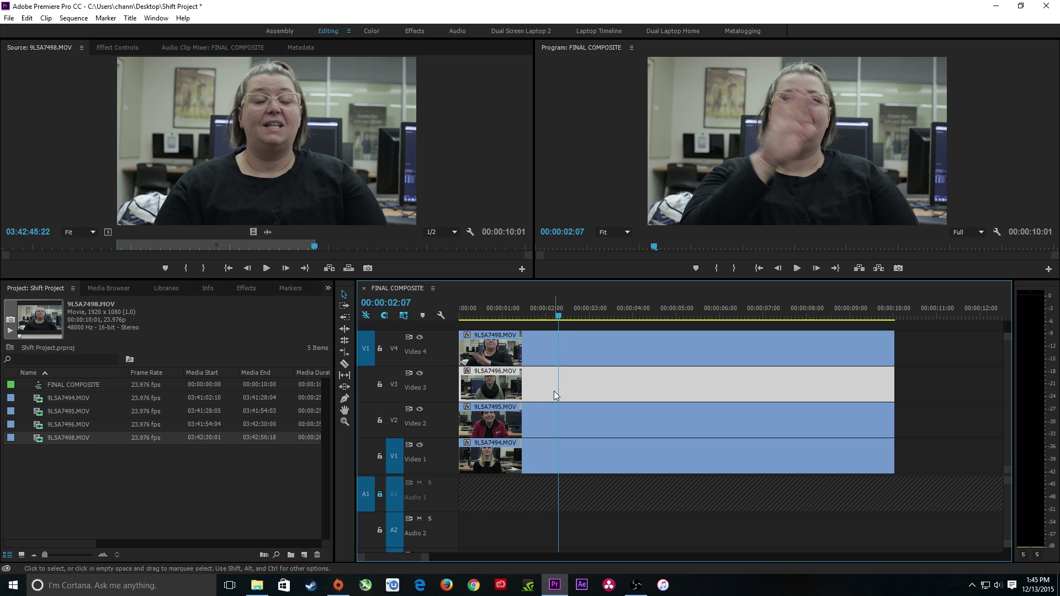
{"action": "left_click", "coordinate": [491, 345]}
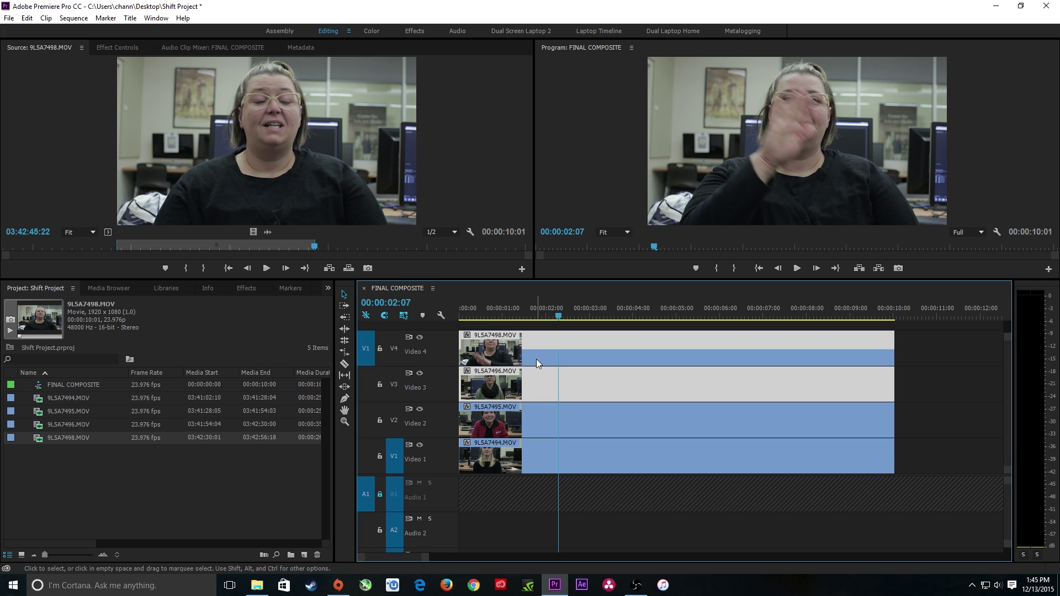
{"action": "left_click_drag", "start_coordinate": [558, 316], "coordinate": [513, 337]}
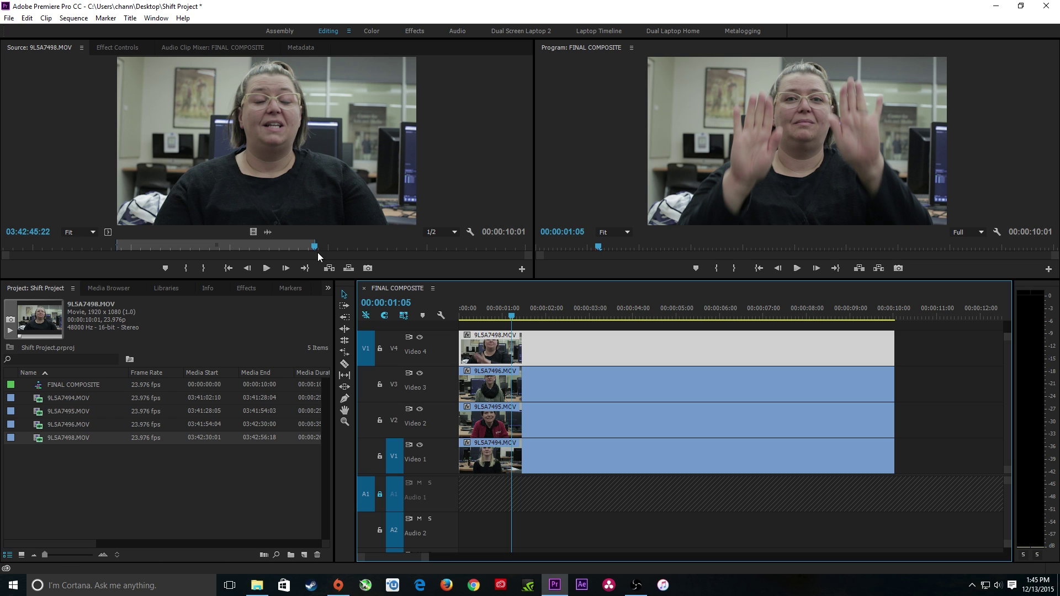
{"action": "left_click", "coordinate": [117, 49]}
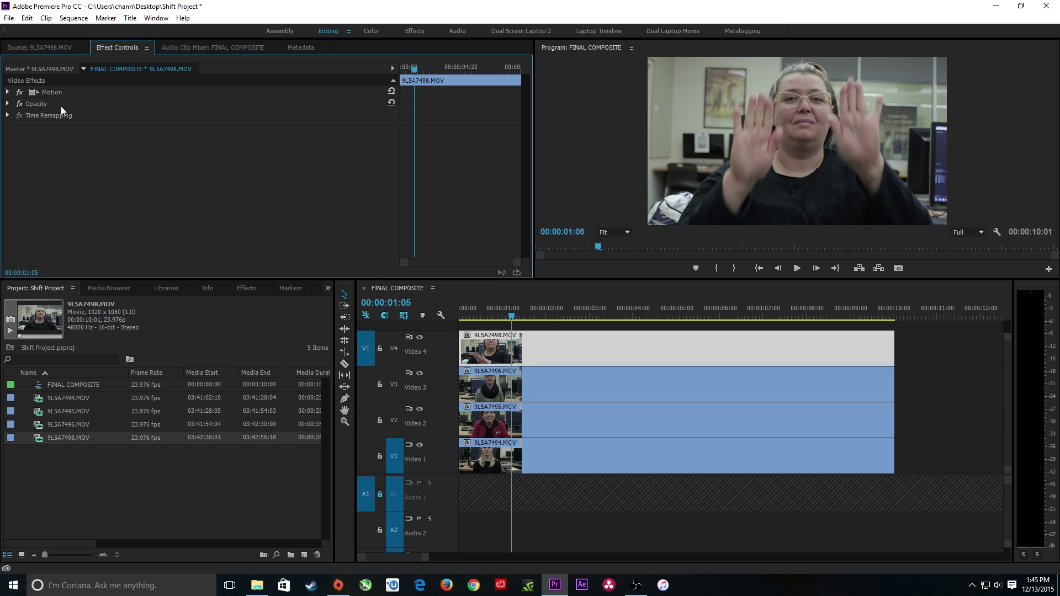
Expand Motion for 9L5A7498.MOV and trial a larger Position X, undoing back to centre
{"action": "left_click", "coordinate": [9, 92]}
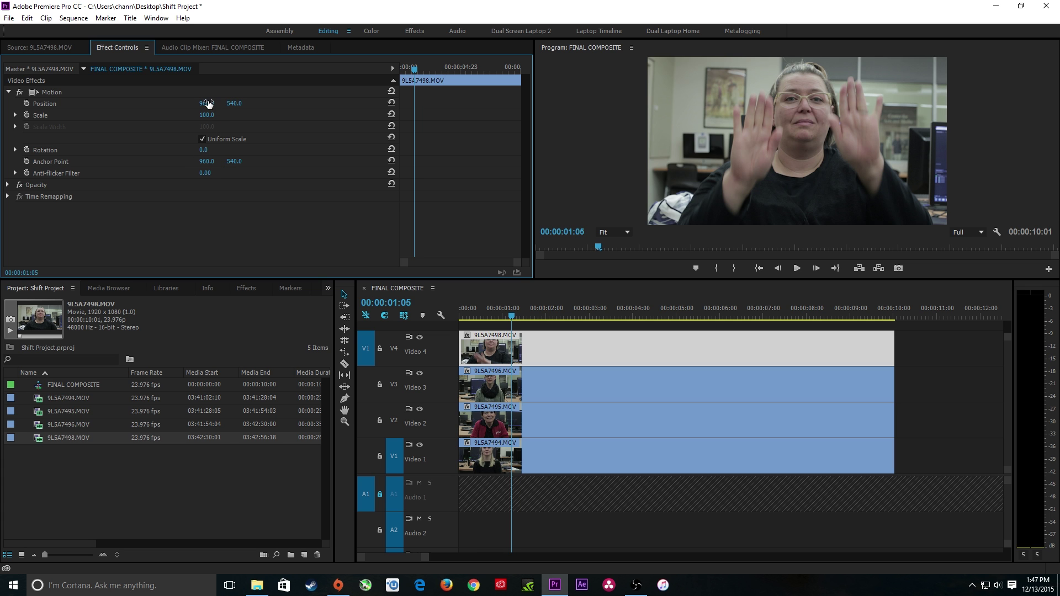
{"action": "mouse_move", "coordinate": [207, 103]}
{"action": "left_mouse_down"}
{"action": "mouse_move", "coordinate": [341, 103]}
{"action": "mouse_move", "coordinate": [230, 103]}
{"action": "mouse_move", "coordinate": [220, 113]}
{"action": "left_mouse_up"}
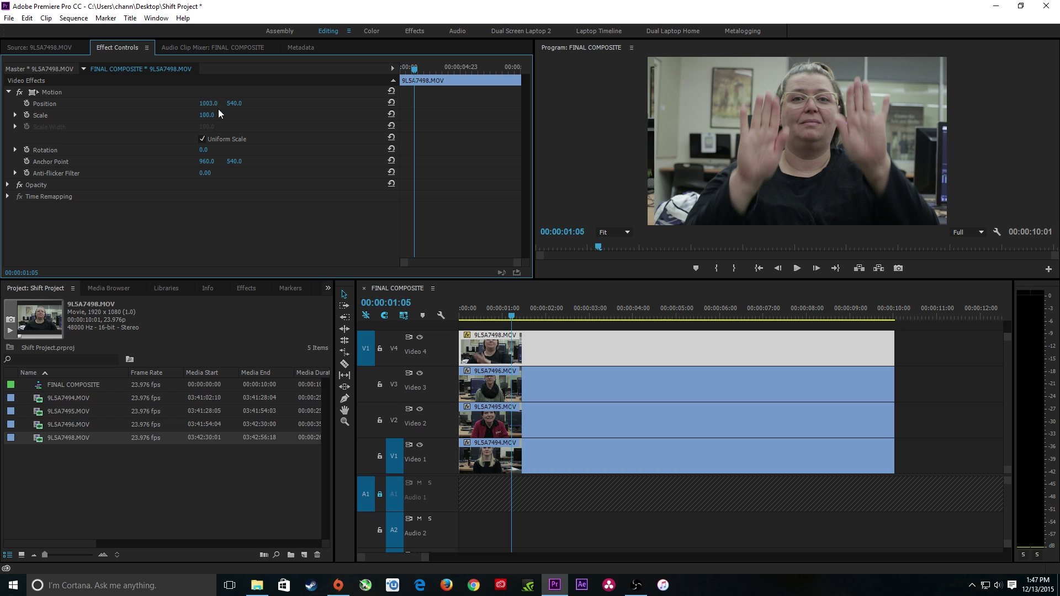
{"action": "key", "text": "ctrl+z"}
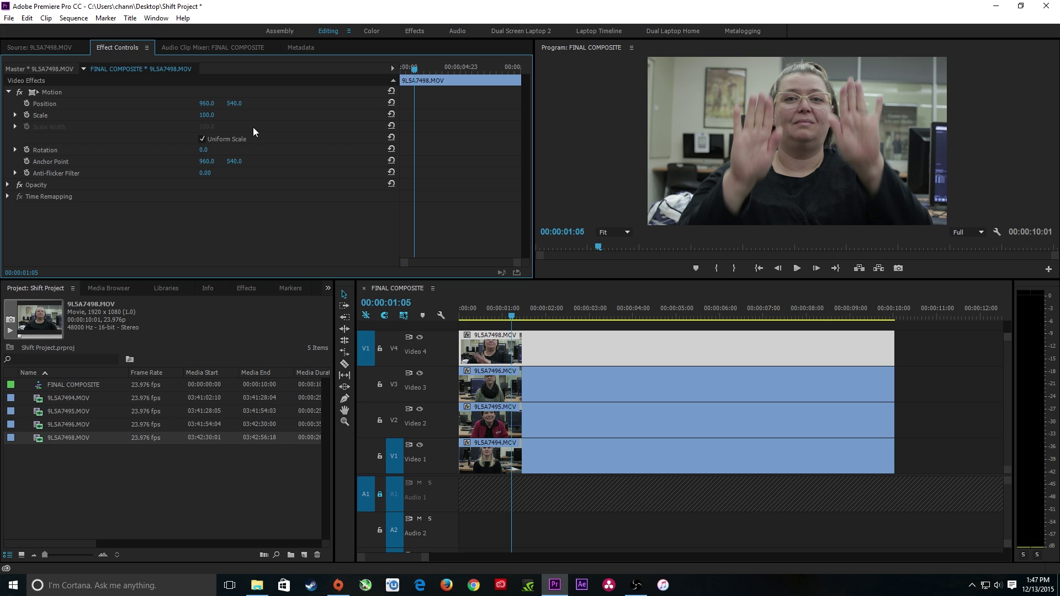
{"action": "left_click_drag", "start_coordinate": [209, 104], "coordinate": [265, 105]}
{"action": "key", "text": "ctrl+z"}
{"action": "key", "text": "ctrl+z"}
Try offsetting the Anchor Point in the Program Monitor, then undo to 960, 540
{"action": "left_click", "coordinate": [33, 94]}
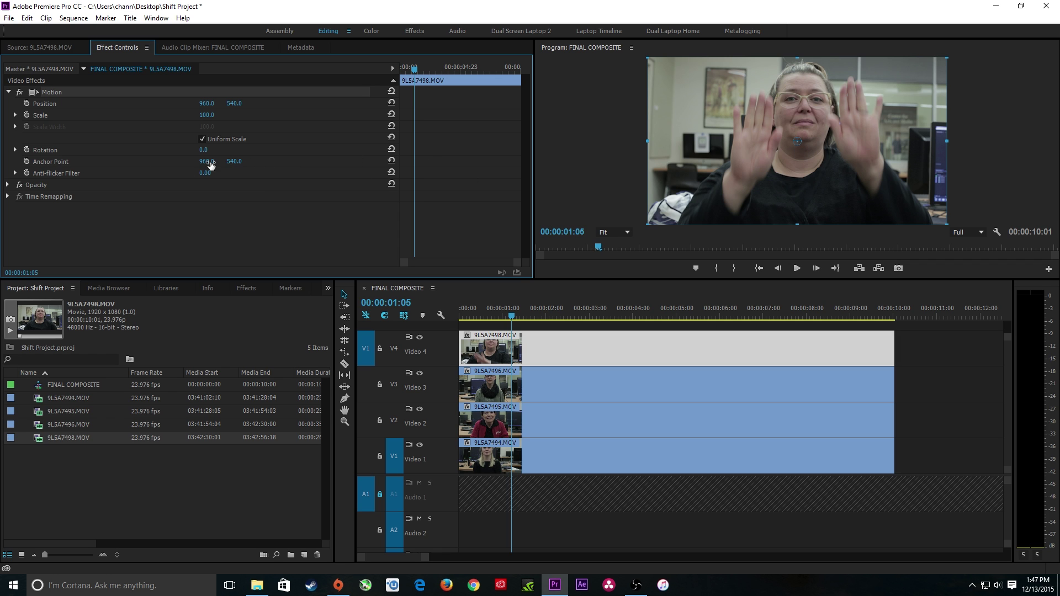
{"action": "left_click_drag", "start_coordinate": [207, 162], "coordinate": [624, 162]}
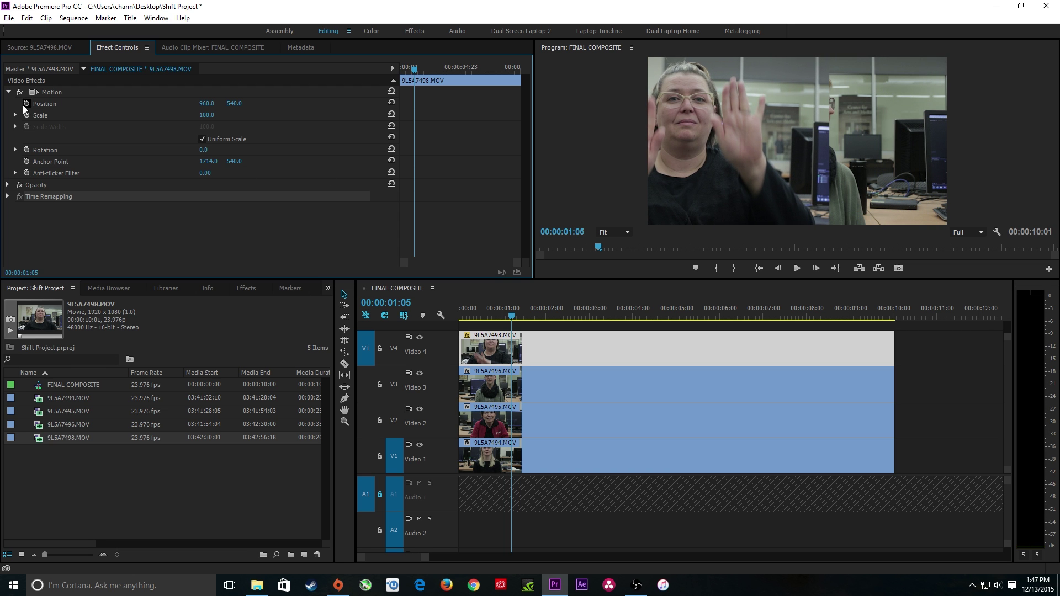
{"action": "left_click", "coordinate": [38, 94]}
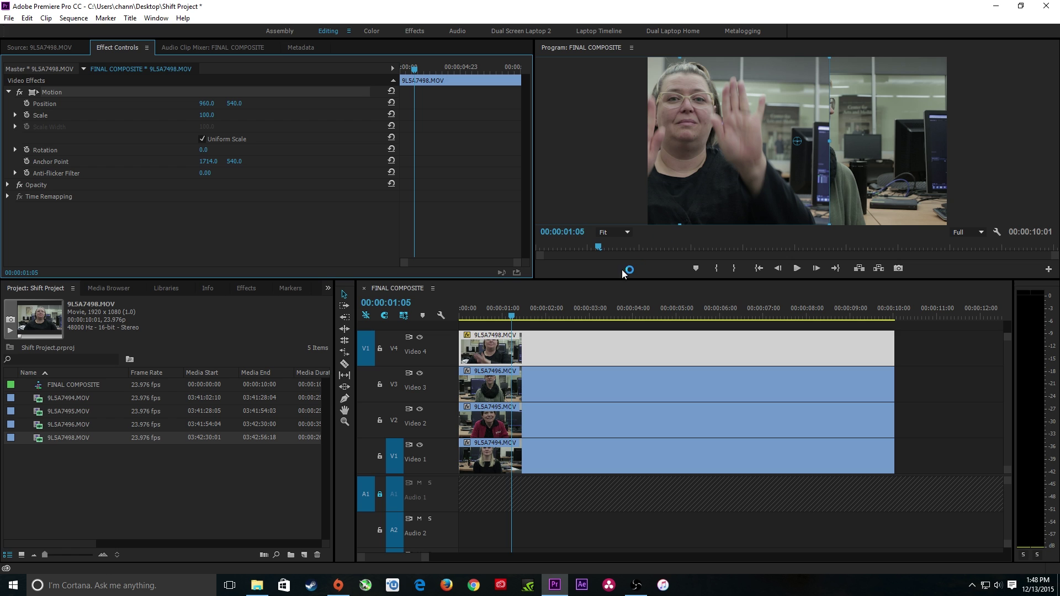
{"action": "key", "text": "ctrl+z"}
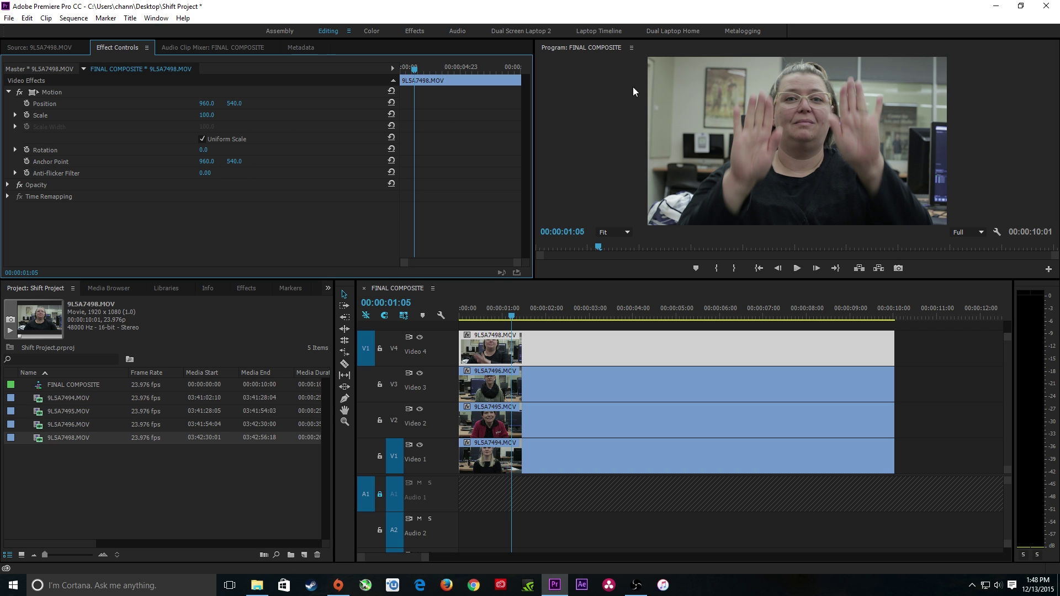
Scale the top clip to 50 and hide the Video 1, 2 and 3 tracks
{"action": "left_click", "coordinate": [213, 114]}
{"action": "type", "text": "50"}
{"action": "key", "text": "Return"}
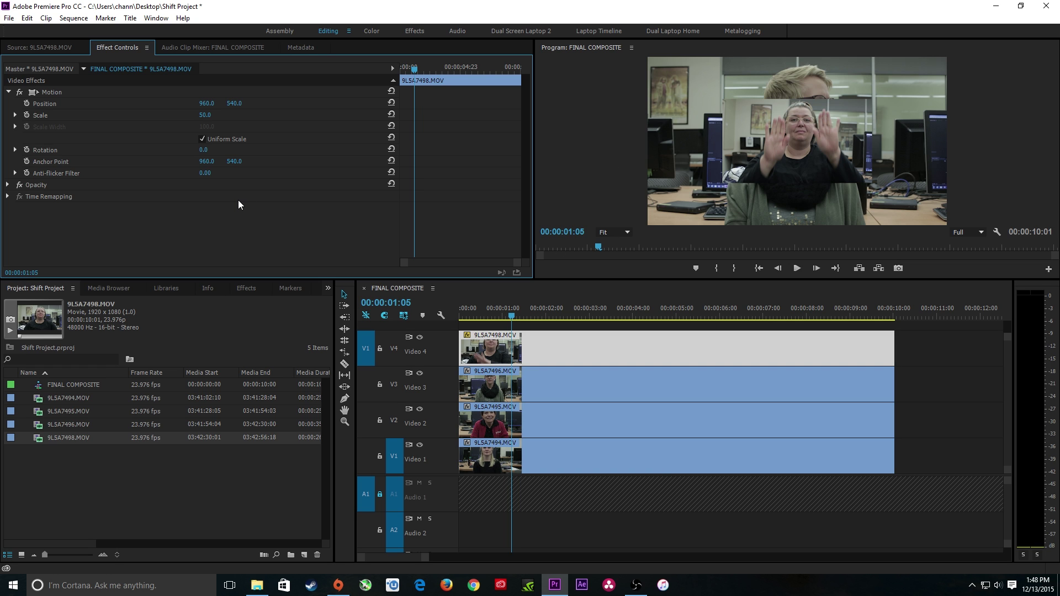
{"action": "left_click", "coordinate": [417, 374]}
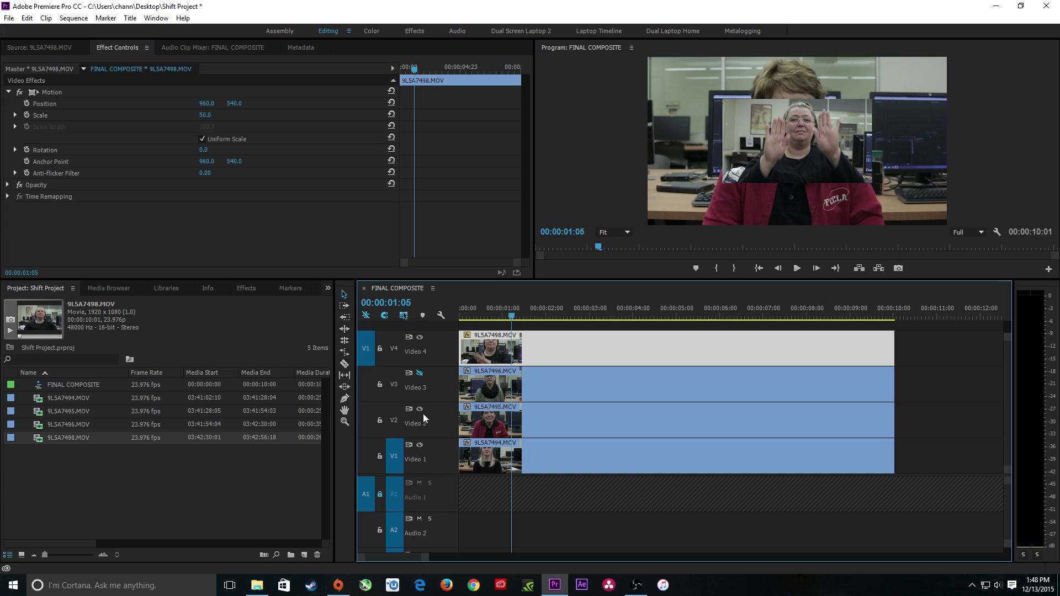
{"action": "left_click", "coordinate": [421, 411]}
{"action": "left_click", "coordinate": [420, 446]}
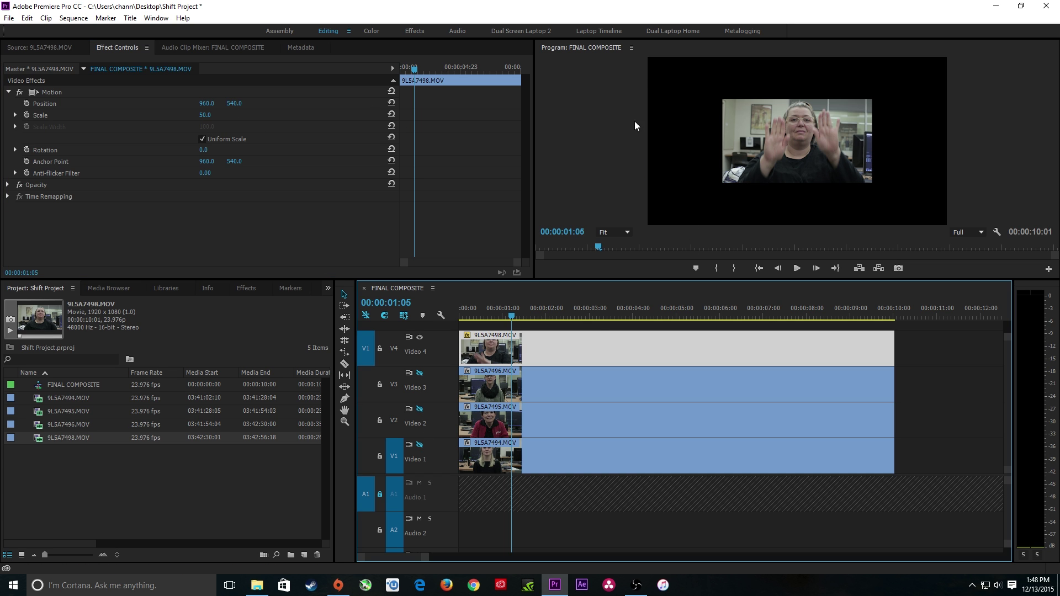
Set the top clip's Anchor Point Y to 1080
{"action": "left_click", "coordinate": [283, 123]}
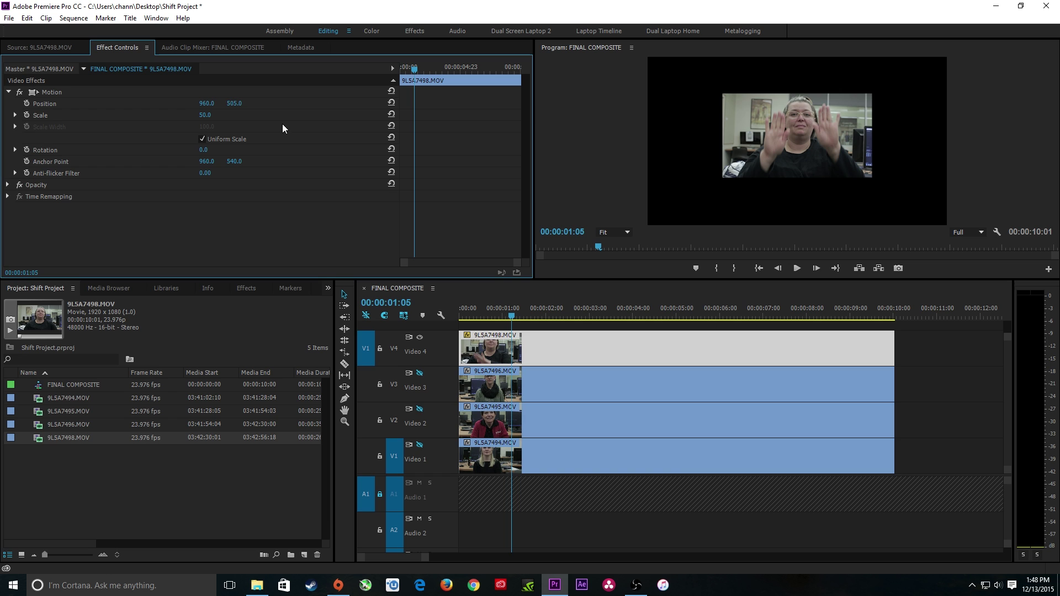
{"action": "left_click_drag", "start_coordinate": [235, 163], "coordinate": [549, 163]}
{"action": "left_click", "coordinate": [391, 160]}
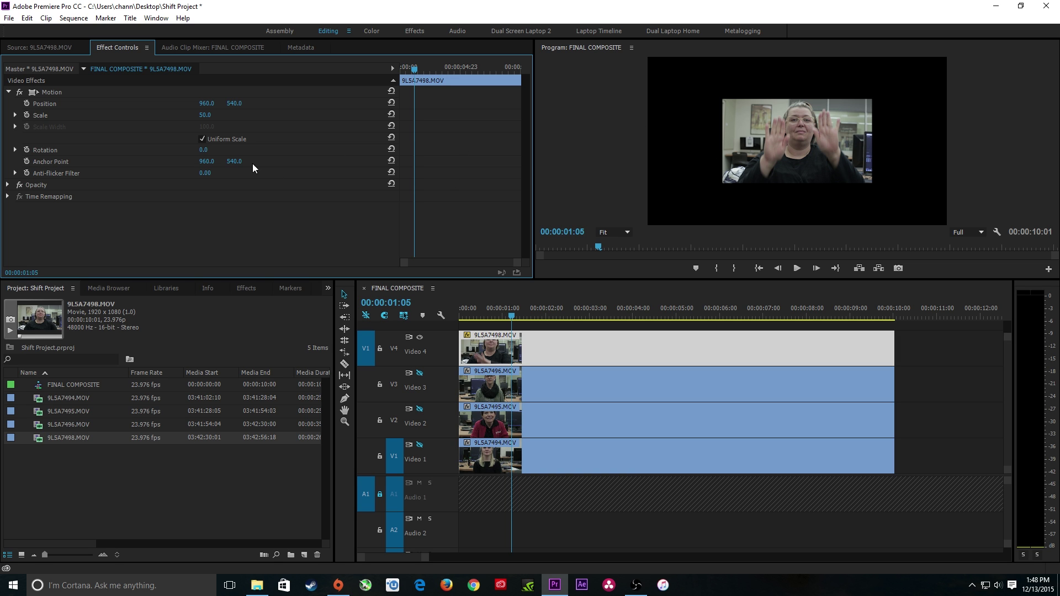
{"action": "left_click", "coordinate": [237, 162]}
{"action": "type", "text": "1080"}
{"action": "key", "text": "Return"}
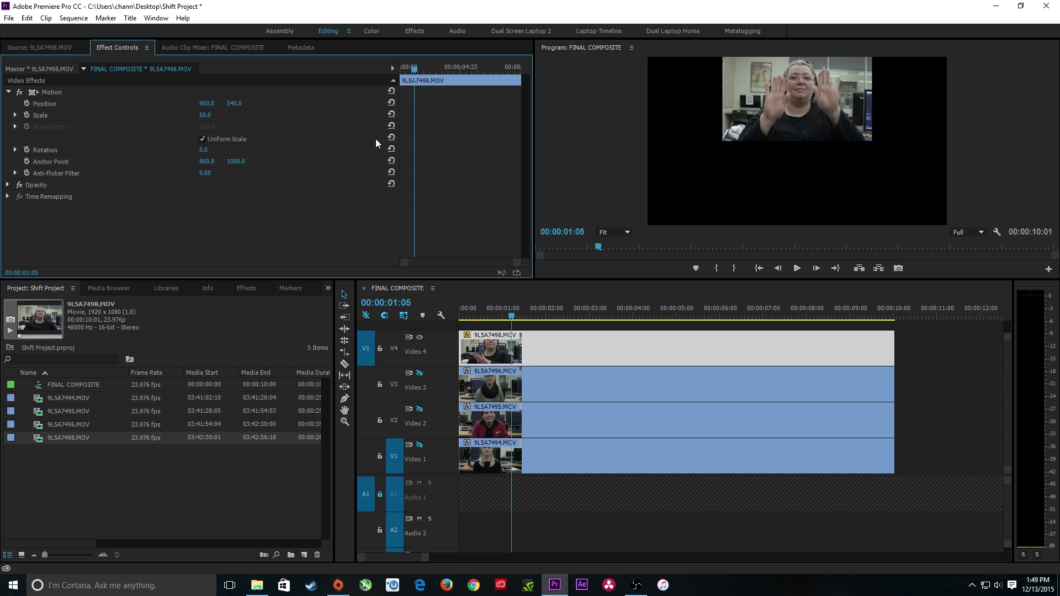
Set Anchor Point X to 1920, pinning the inset into the top-left quarter
{"action": "left_click", "coordinate": [207, 161]}
{"action": "type", "text": "783"}
{"action": "key", "text": "Return"}
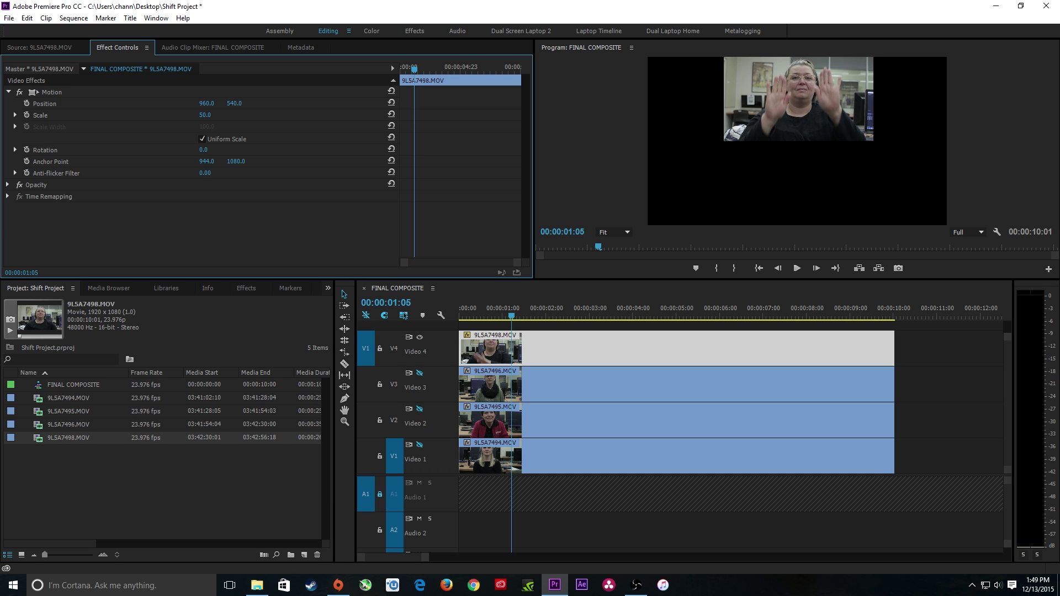
{"action": "left_click_drag", "start_coordinate": [206, 161], "coordinate": [702, 161]}
{"action": "left_click", "coordinate": [208, 161]}
{"action": "type", "text": "960"}
{"action": "key", "text": "Return"}
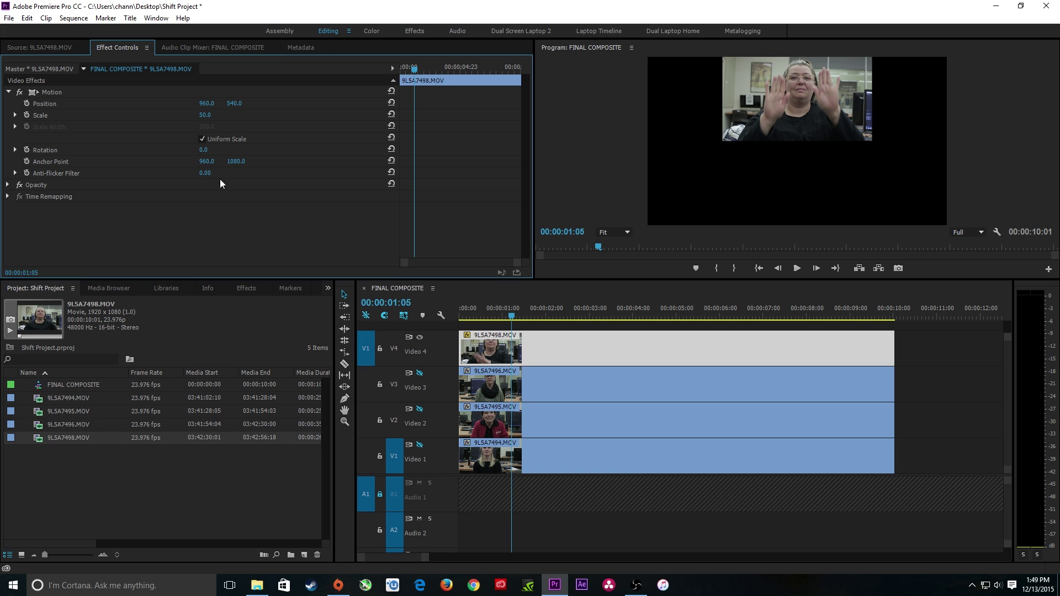
{"action": "left_click", "coordinate": [207, 161]}
{"action": "type", "text": "1920"}
{"action": "key", "text": "Return"}
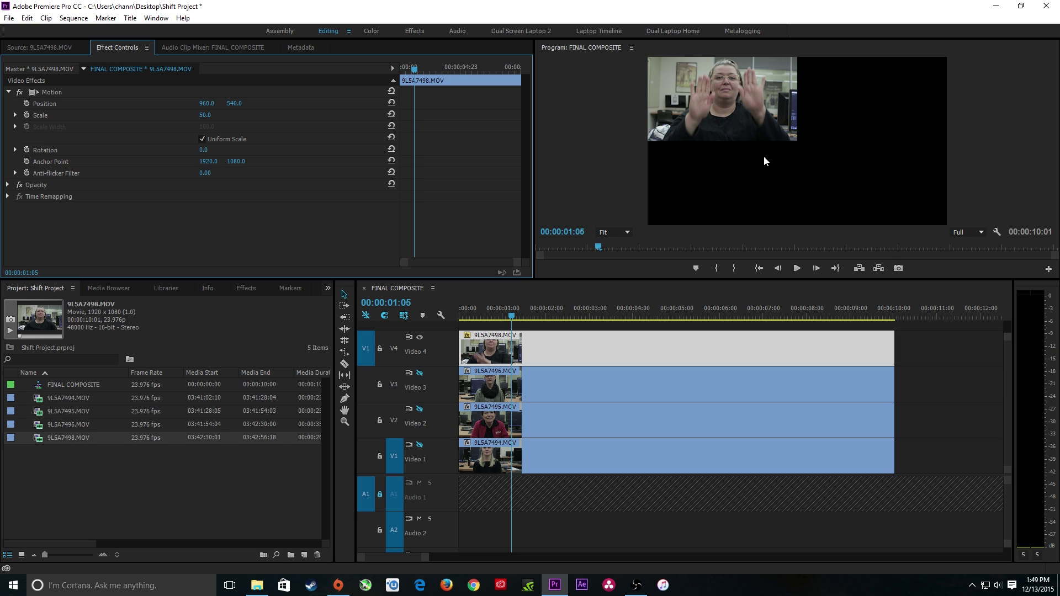
Reduce the top-left inset's scale to 46, after trying 48
{"action": "left_click", "coordinate": [33, 91]}
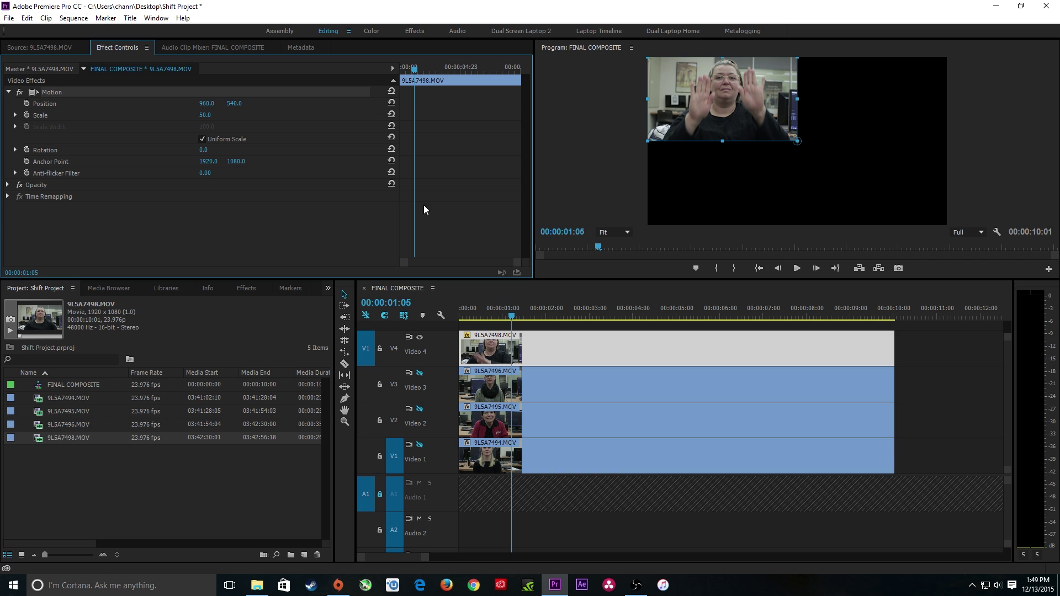
{"action": "left_click", "coordinate": [237, 212]}
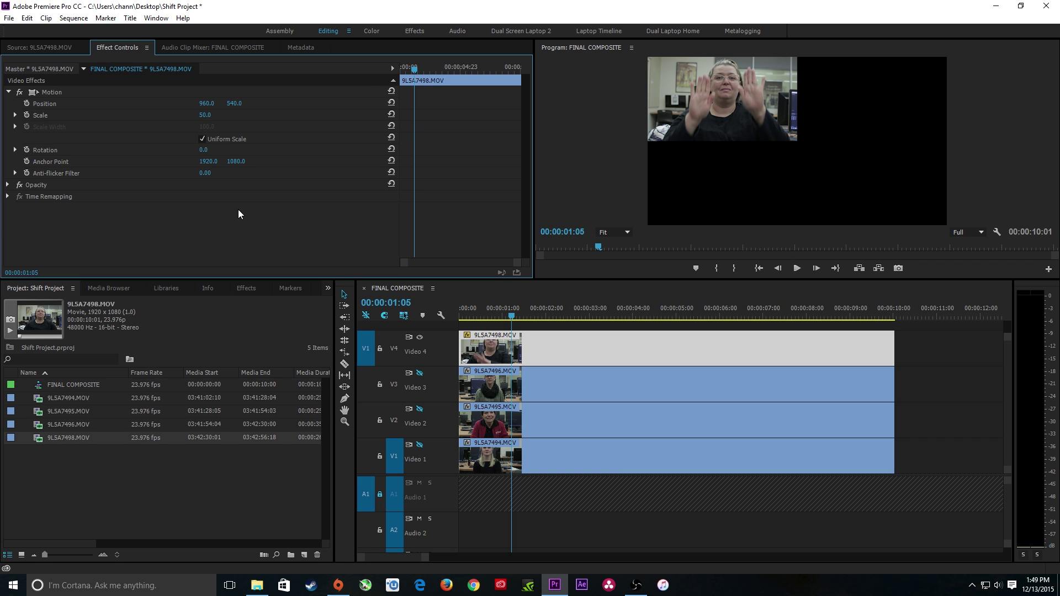
{"action": "left_click", "coordinate": [206, 114]}
{"action": "type", "text": "48"}
{"action": "key", "text": "Return"}
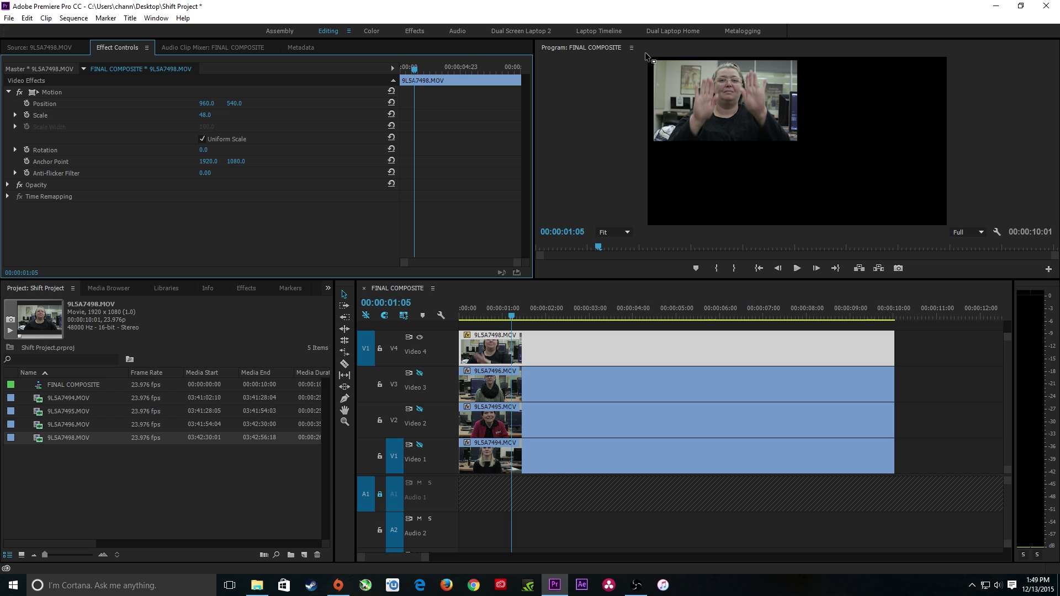
{"action": "left_click", "coordinate": [206, 115]}
{"action": "type", "text": "46"}
{"action": "key", "text": "Return"}
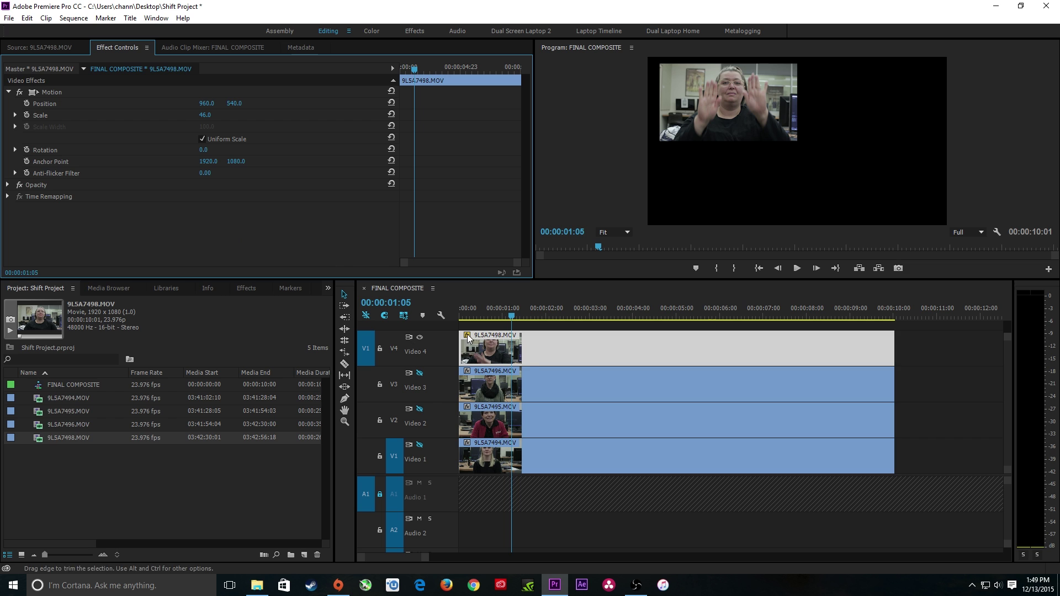
Make Video 3 visible again and copy the 9L5A7498 clip on Video 4
{"action": "left_click", "coordinate": [523, 350]}
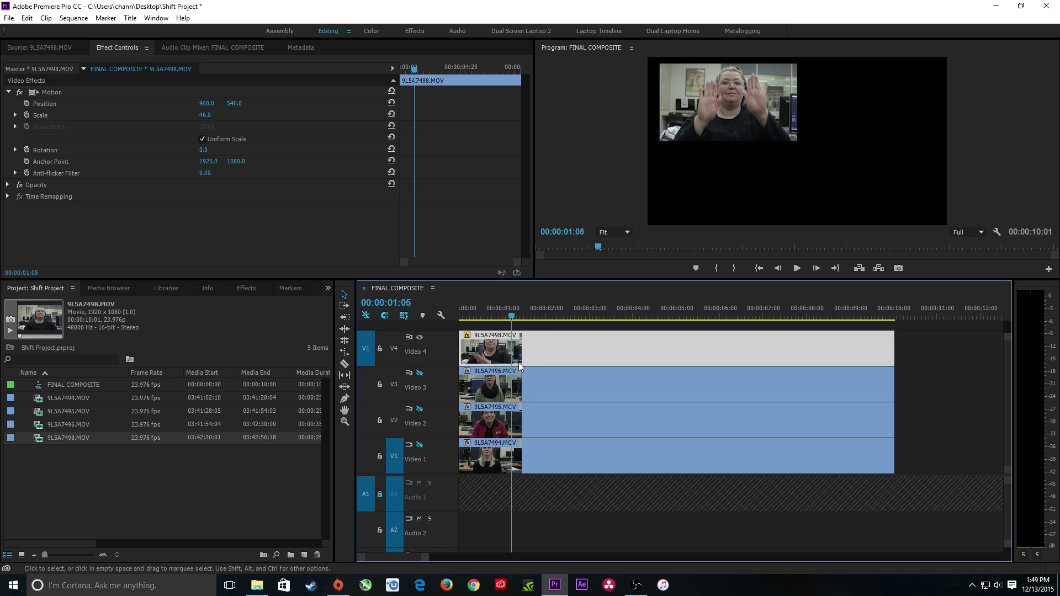
{"action": "left_click", "coordinate": [419, 373]}
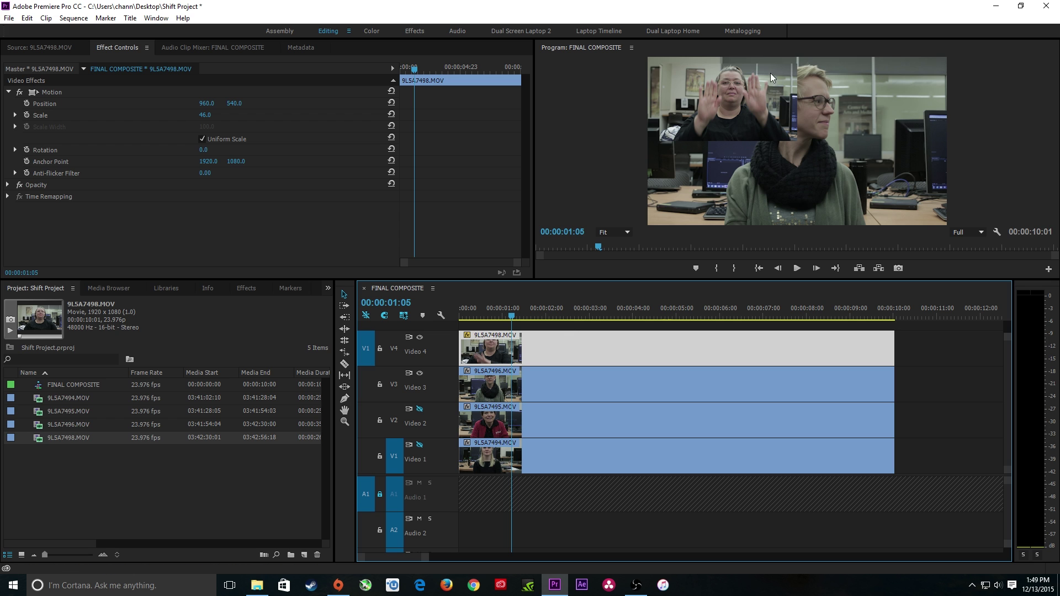
{"action": "left_click", "coordinate": [525, 359]}
{"action": "left_click", "coordinate": [550, 362]}
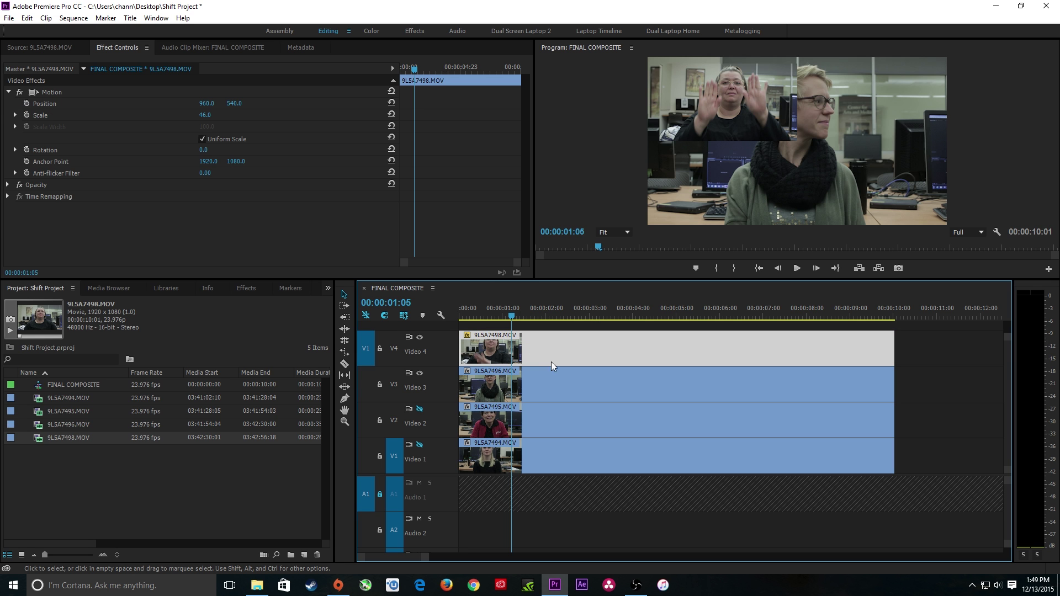
{"action": "right_click", "coordinate": [555, 347]}
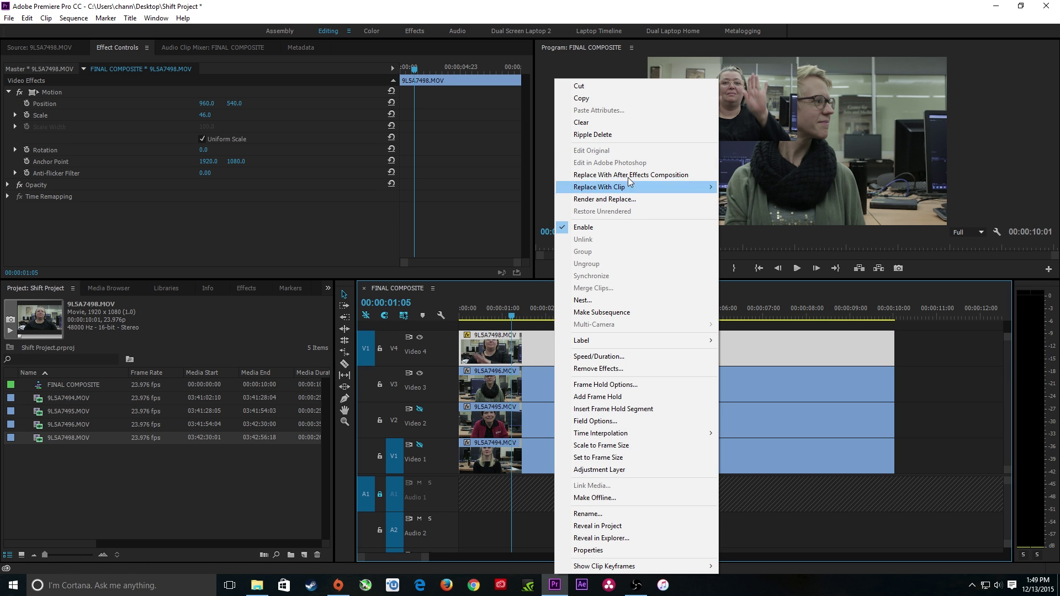
{"action": "left_click", "coordinate": [601, 100]}
{"action": "left_click", "coordinate": [524, 391]}
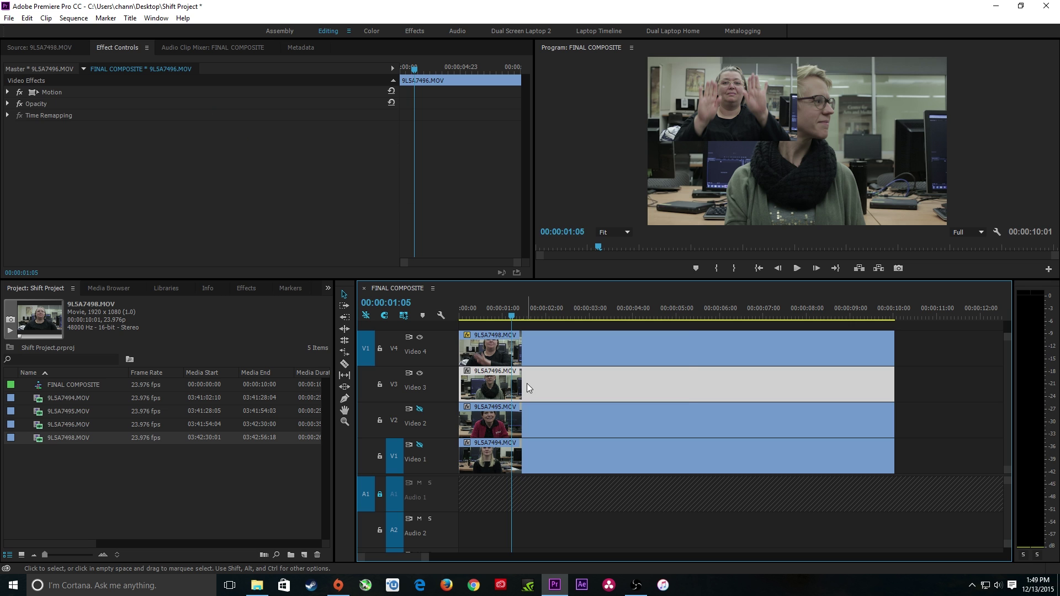
Paste the copied Motion attributes onto the Video 3 clip 9L5A7496
{"action": "right_click", "coordinate": [527, 383]}
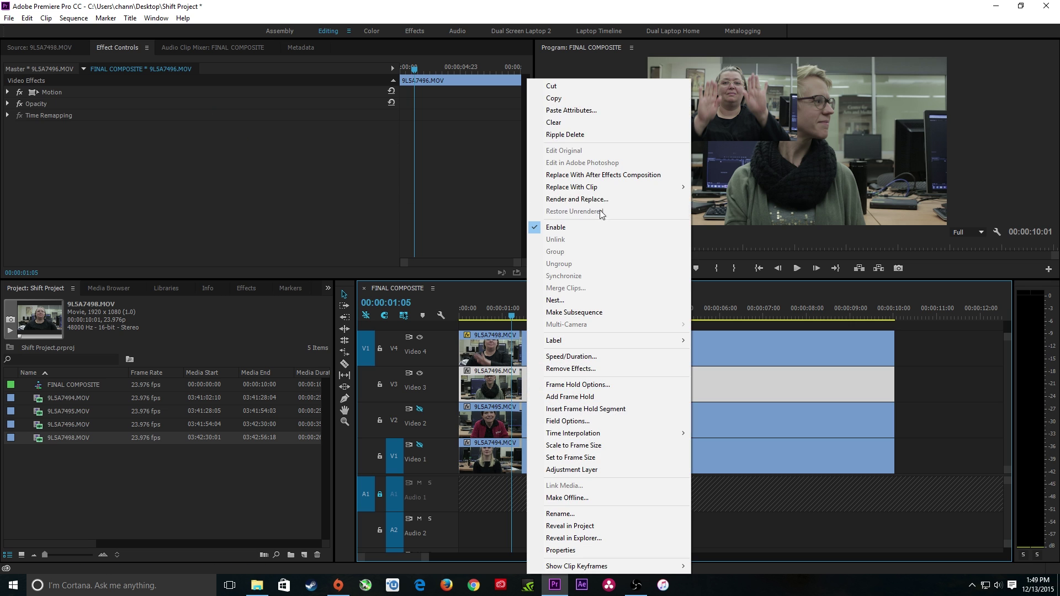
{"action": "left_click", "coordinate": [592, 113]}
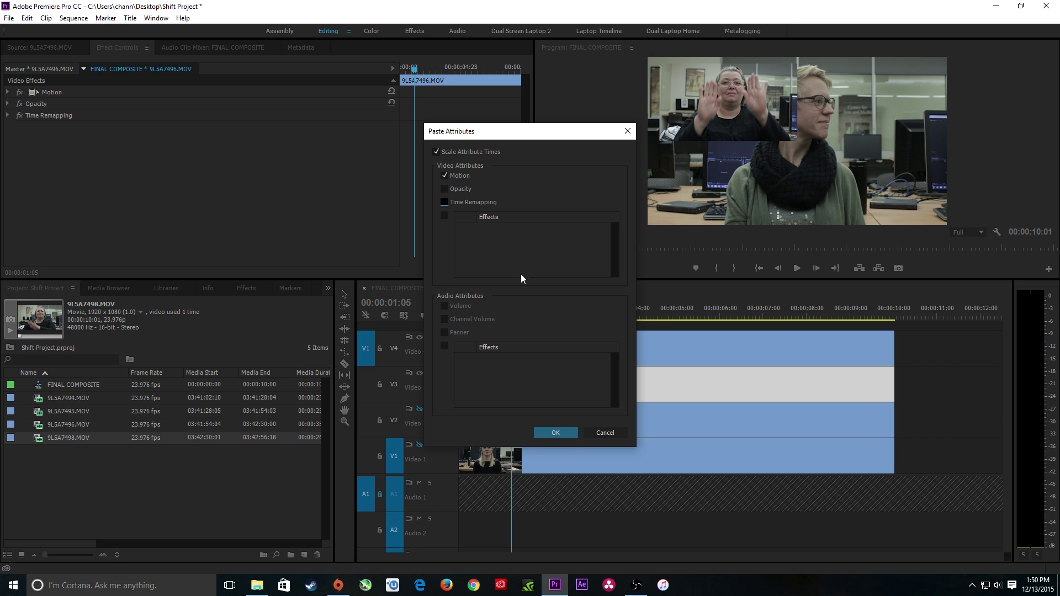
{"action": "left_click", "coordinate": [561, 432]}
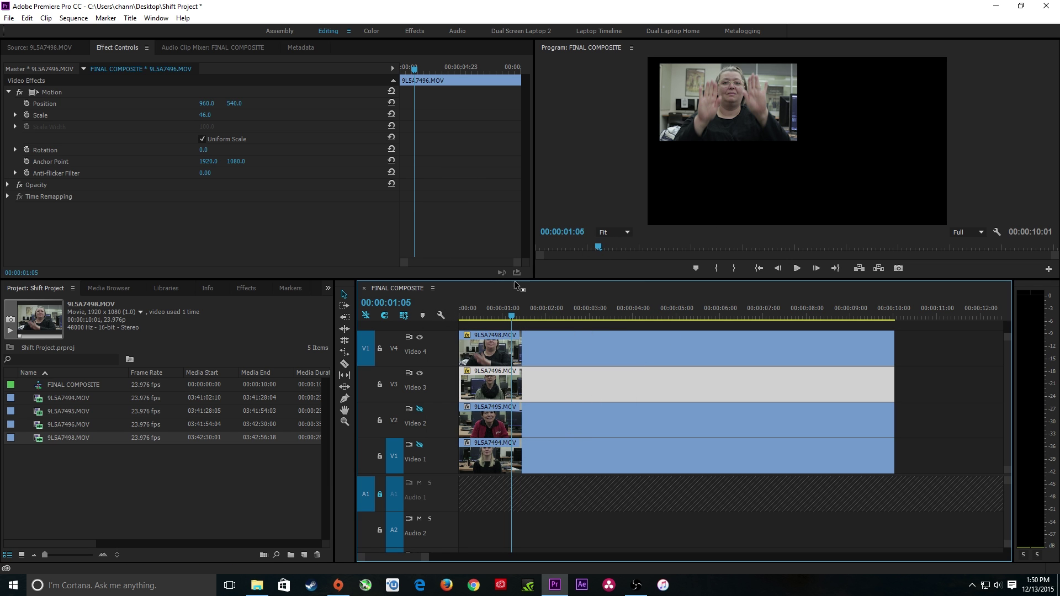
{"action": "left_click", "coordinate": [422, 336]}
{"action": "left_click", "coordinate": [421, 336]}
Set the Video 3 clip's Anchor Point X to 0, placing it top-right
{"action": "left_click_drag", "start_coordinate": [238, 161], "coordinate": [140, 162]}
{"action": "key", "text": "ctrl+z"}
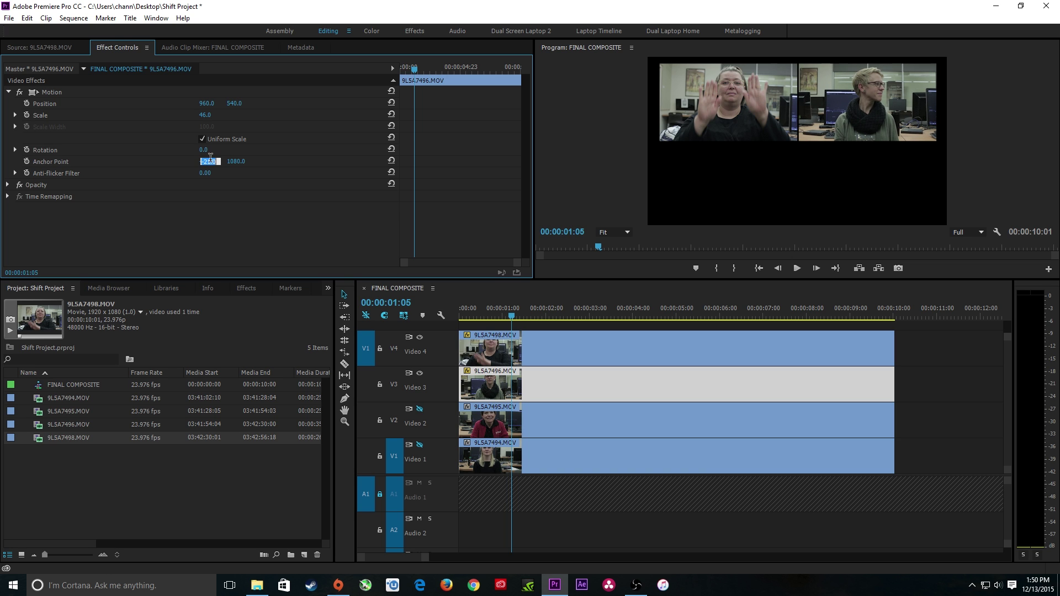
{"action": "left_click", "coordinate": [205, 161]}
{"action": "type", "text": "0"}
{"action": "key", "text": "Return"}
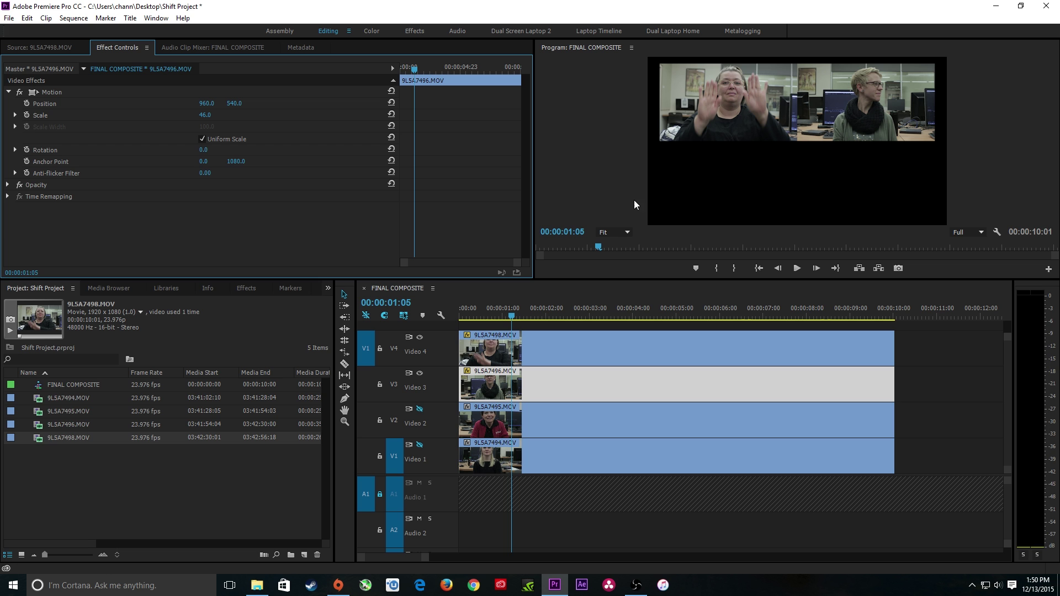
Show Video 2 and paste the copied Motion attributes onto its clip 9L5A7495
{"action": "right_click", "coordinate": [518, 427]}
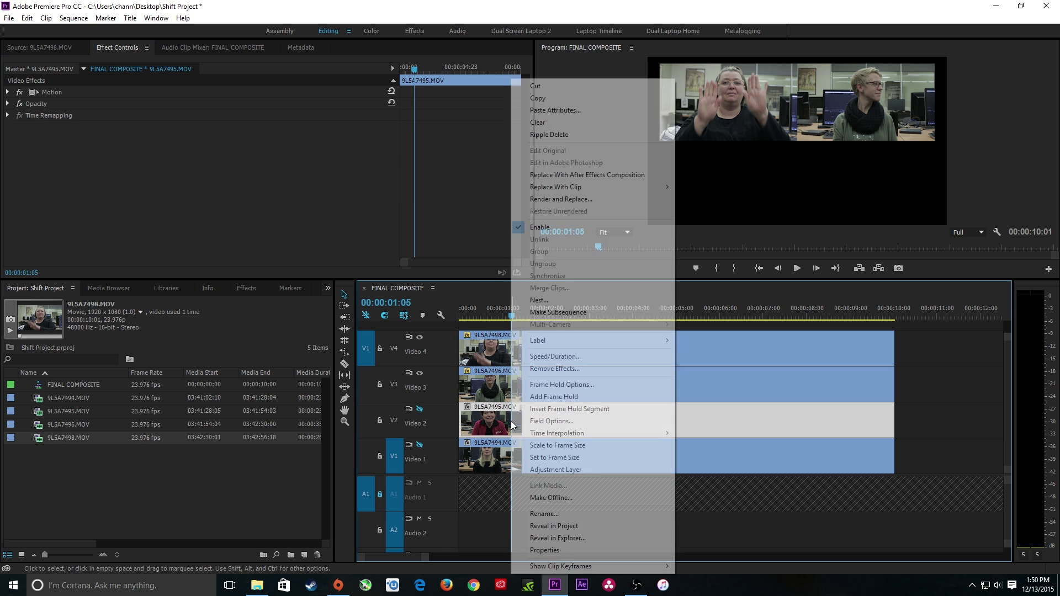
{"action": "left_click", "coordinate": [419, 410]}
{"action": "right_click", "coordinate": [512, 423]}
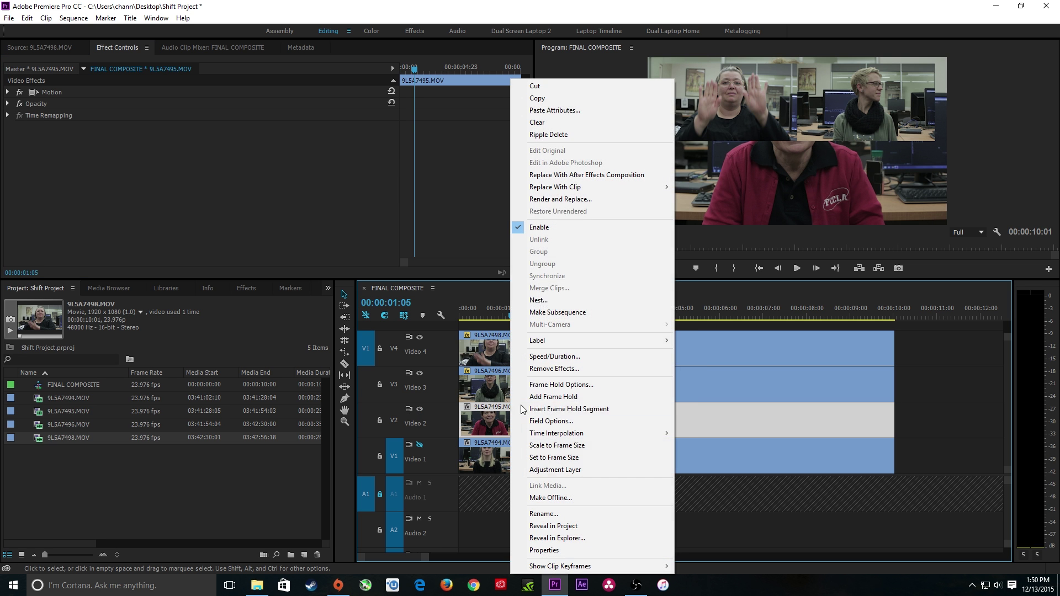
{"action": "left_click", "coordinate": [552, 110]}
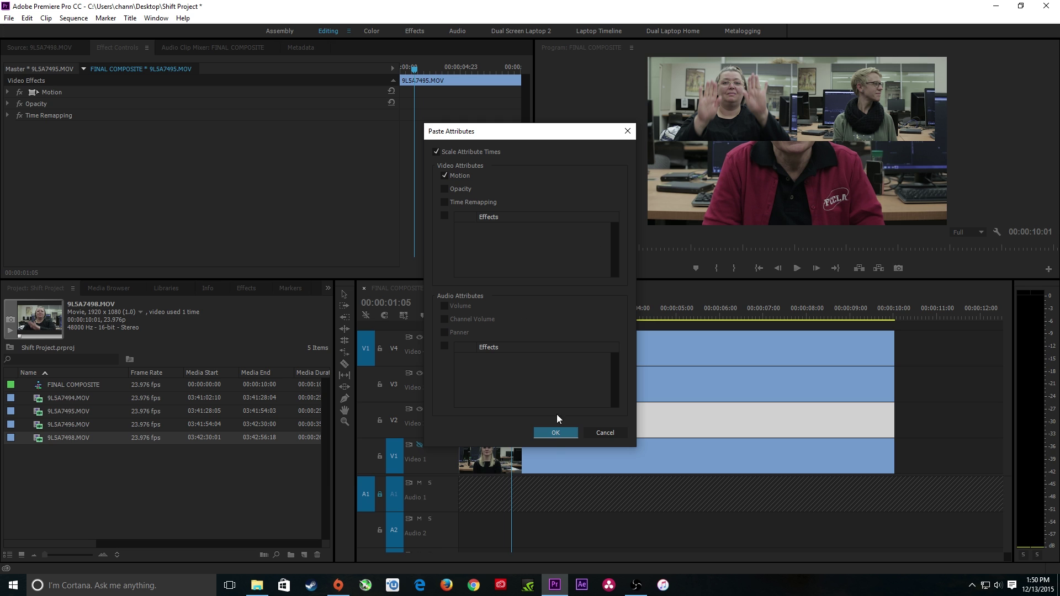
{"action": "left_click", "coordinate": [561, 434]}
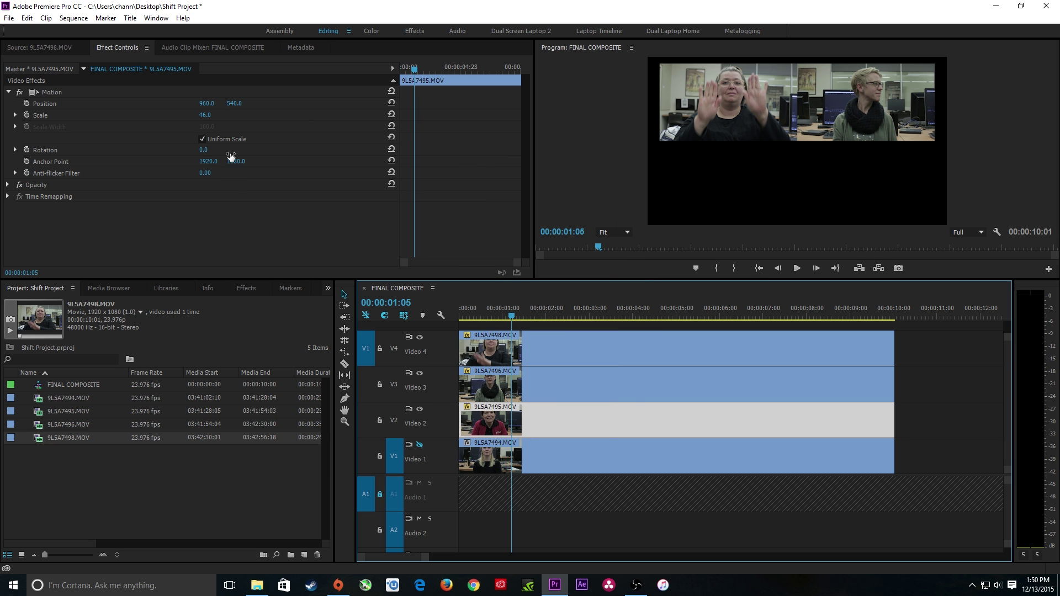
Set the Video 2 clip's Anchor Point Y to 0, placing it bottom-left
{"action": "left_click_drag", "start_coordinate": [234, 162], "coordinate": [48, 161]}
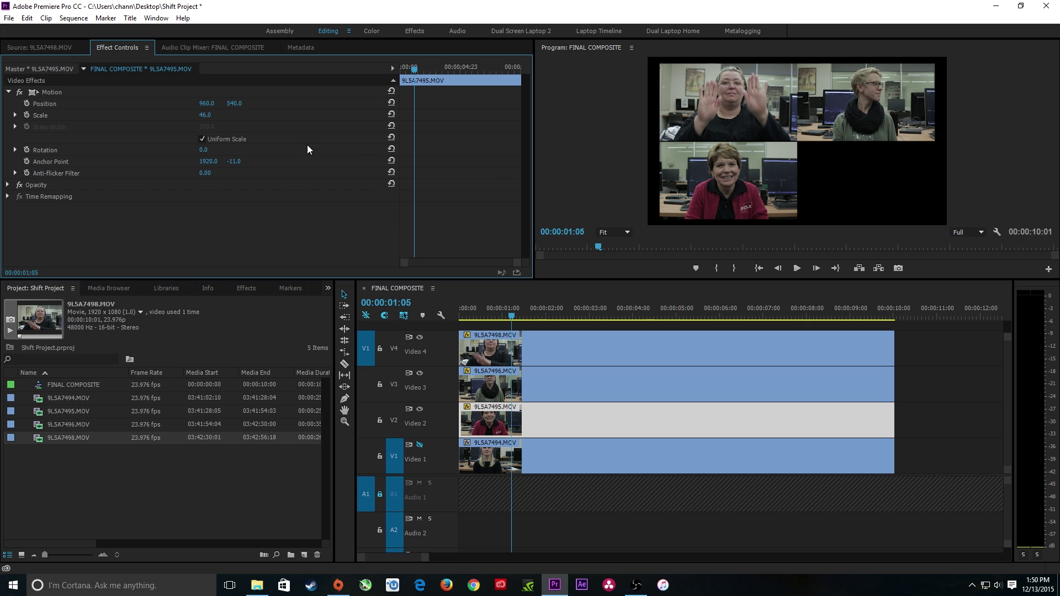
{"action": "left_click", "coordinate": [234, 161]}
{"action": "type", "text": "0"}
{"action": "key", "text": "Return"}
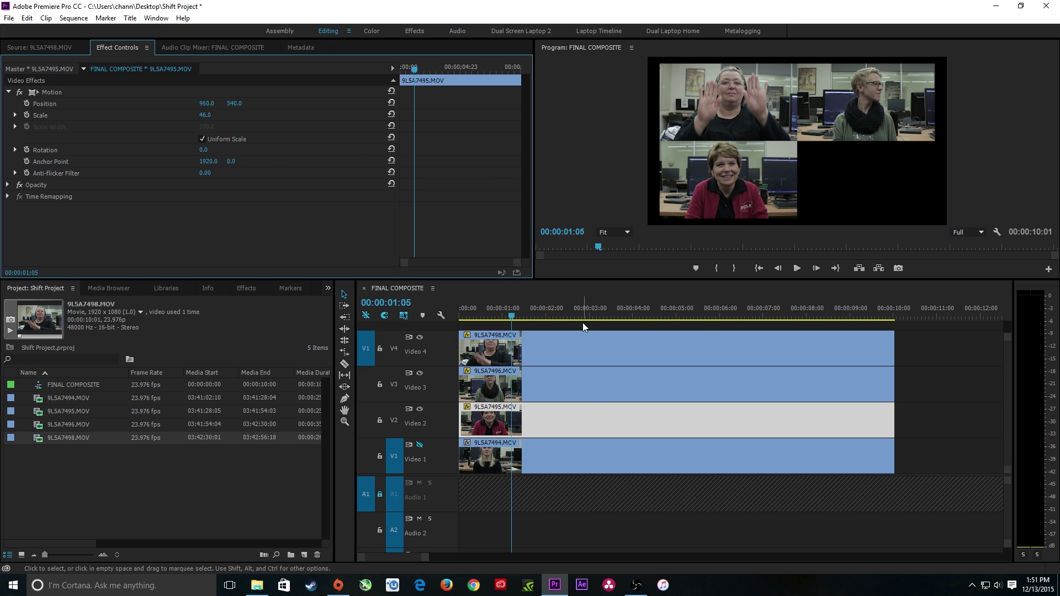
{"action": "left_click", "coordinate": [542, 456]}
{"action": "right_click", "coordinate": [543, 456]}
{"action": "left_click", "coordinate": [417, 441]}
Show Video 1, copy the Video 2 clip and paste its Motion attributes onto 9L5A7494
{"action": "left_click", "coordinate": [419, 444]}
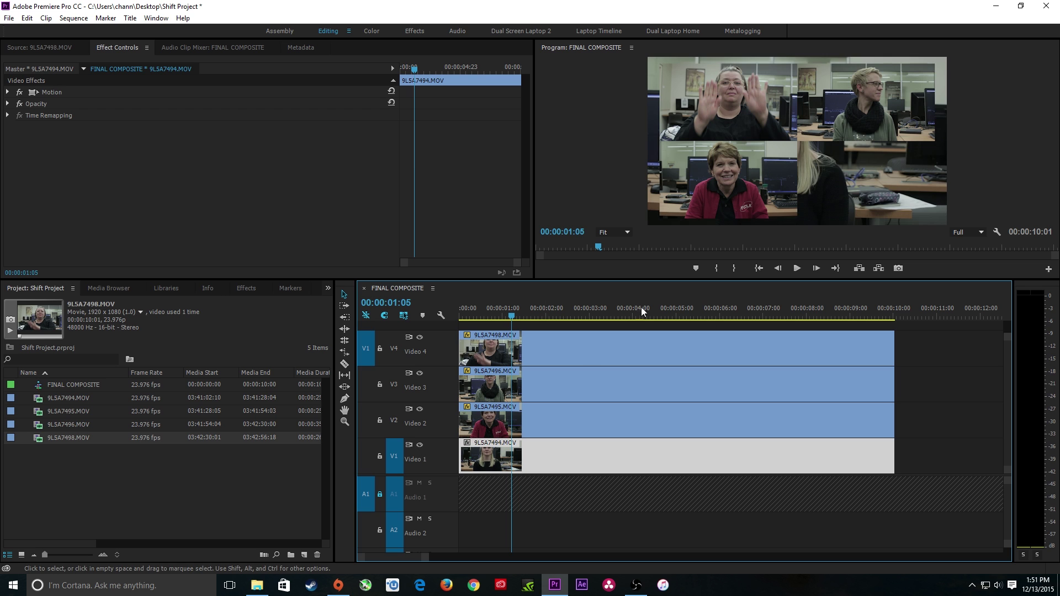
{"action": "right_click", "coordinate": [564, 461]}
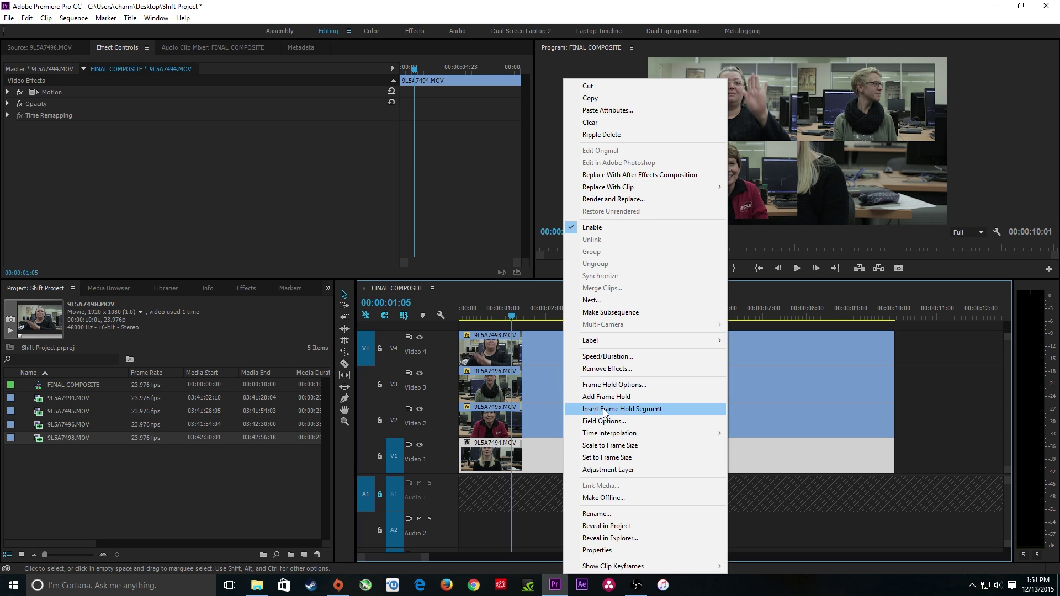
{"action": "left_click", "coordinate": [889, 414]}
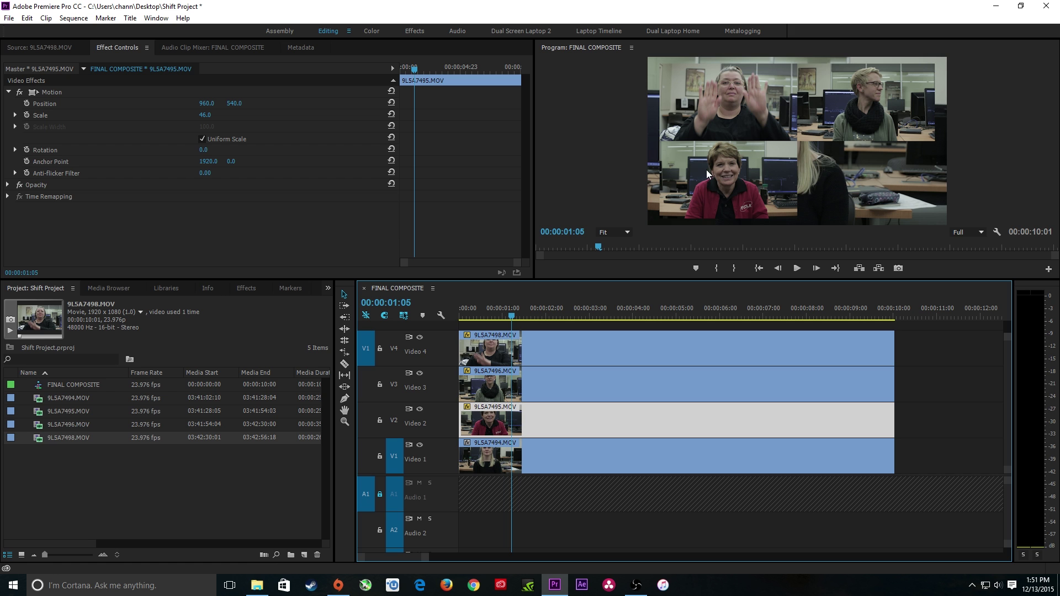
{"action": "right_click", "coordinate": [529, 418]}
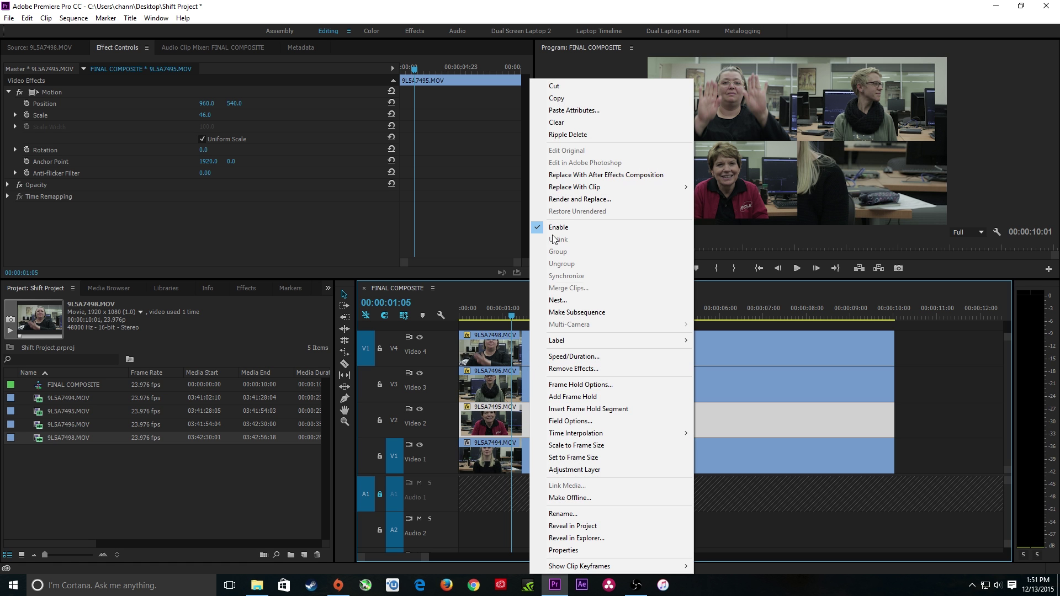
{"action": "left_click", "coordinate": [574, 98]}
{"action": "right_click", "coordinate": [557, 452]}
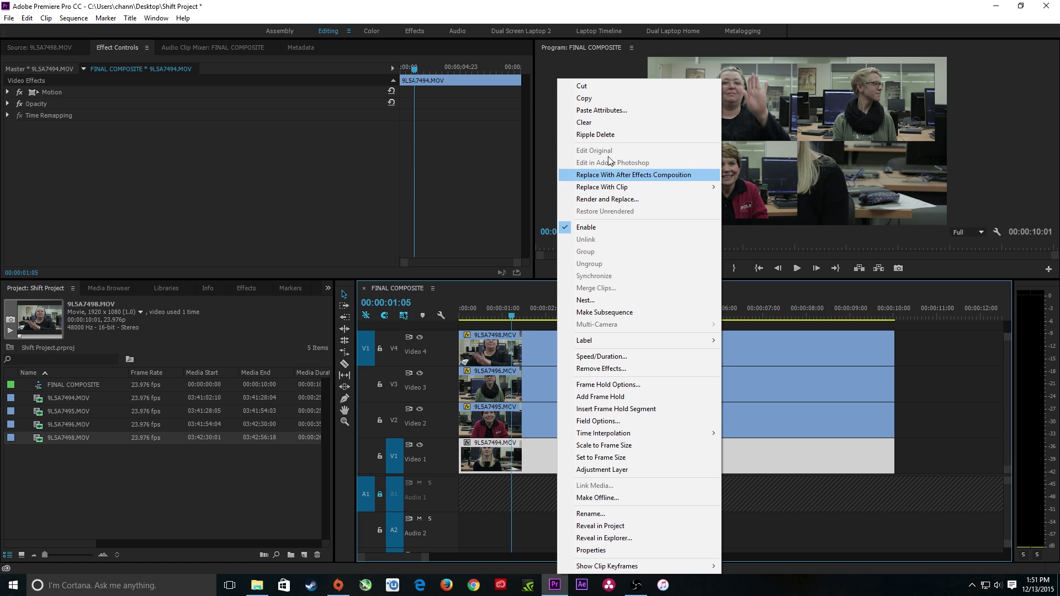
{"action": "left_click", "coordinate": [602, 111]}
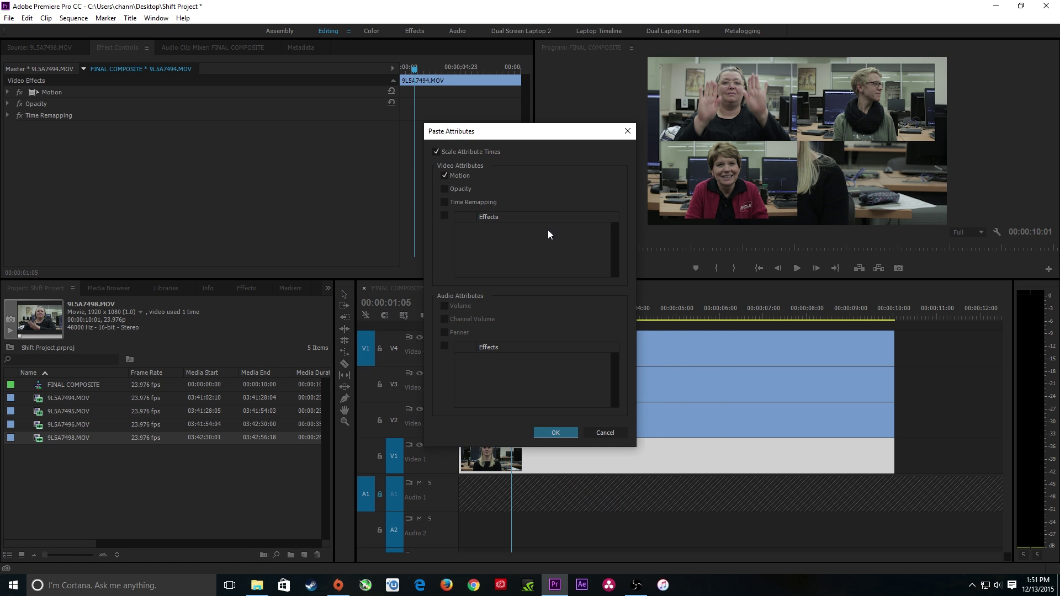
{"action": "left_click", "coordinate": [555, 433]}
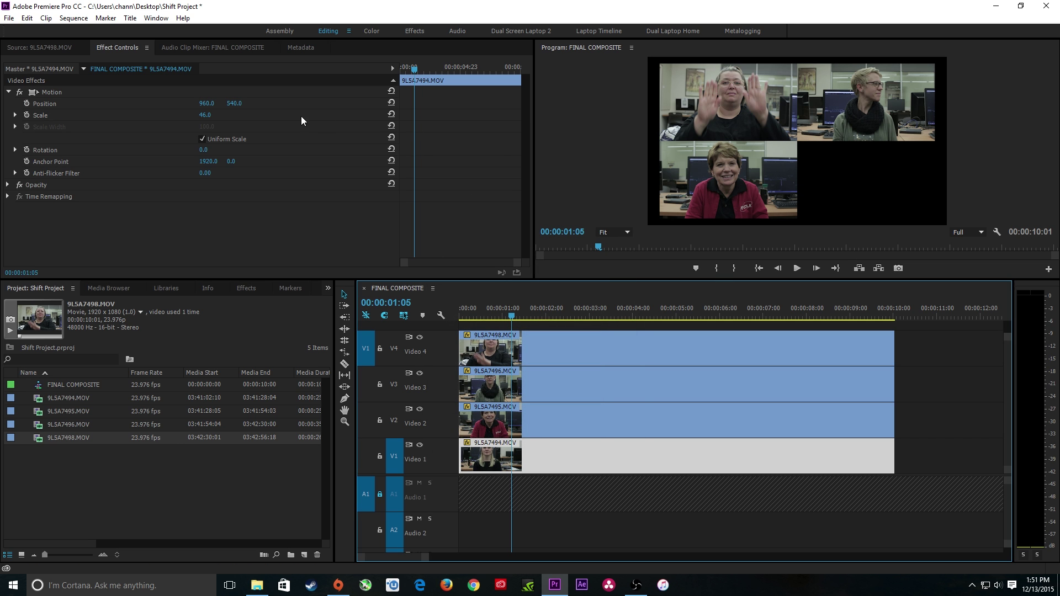
Set the Video 1 clip's Anchor Point X to 0, placing it bottom-right
{"action": "mouse_move", "coordinate": [203, 162]}
{"action": "left_mouse_down"}
{"action": "mouse_move", "coordinate": [309, 161]}
{"action": "mouse_move", "coordinate": [192, 165]}
{"action": "left_mouse_up"}
{"action": "left_click", "coordinate": [212, 161]}
{"action": "type", "text": "0"}
{"action": "key", "text": "Return"}
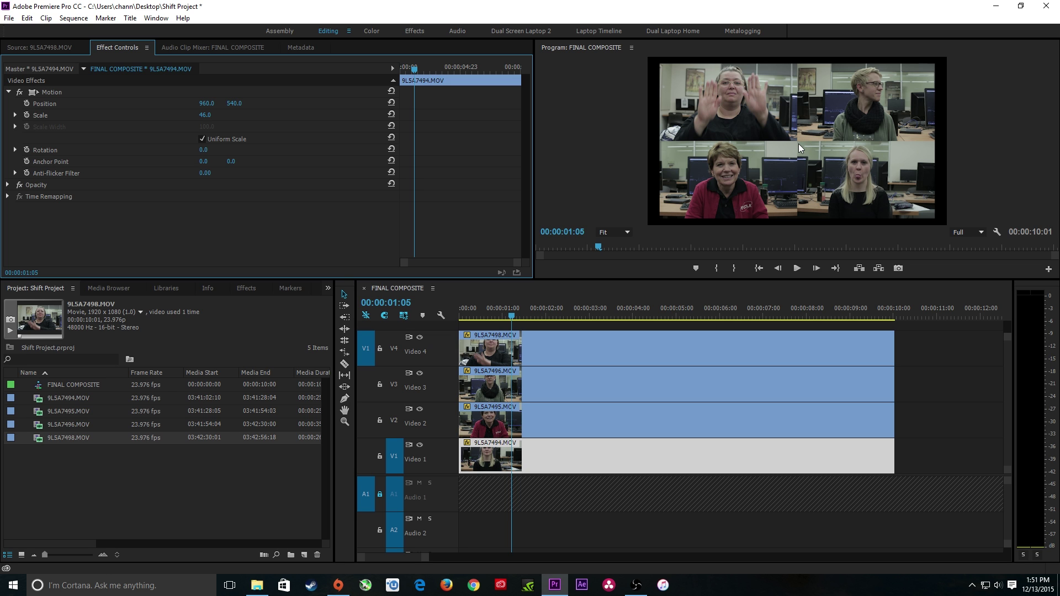
Save Shift Project with Ctrl+S and nudge the playhead slightly forward
{"action": "key", "text": "ctrl+s"}
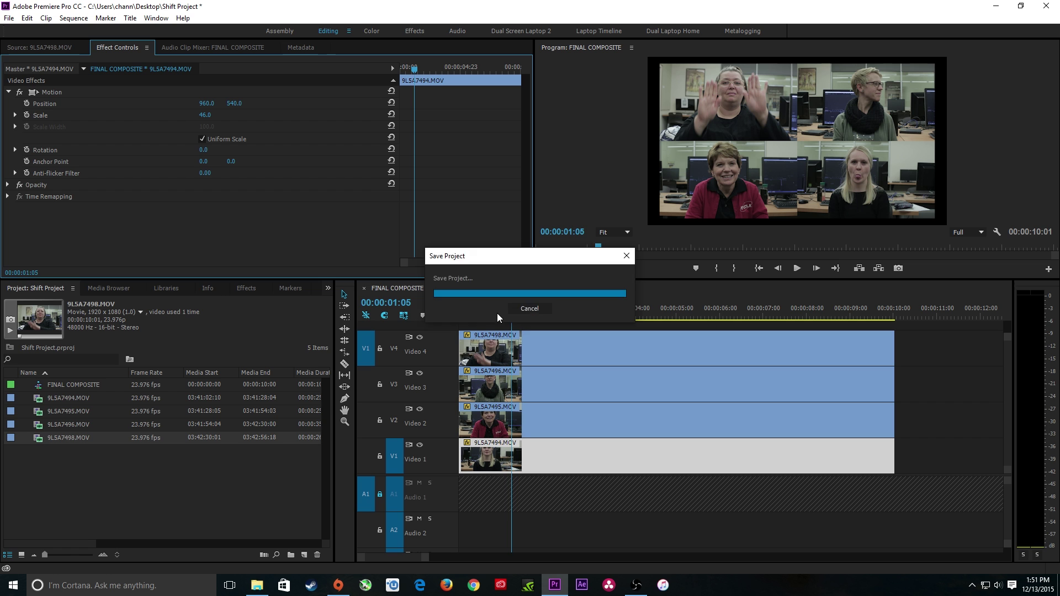
{"action": "left_click_drag", "start_coordinate": [497, 313], "coordinate": [518, 298]}
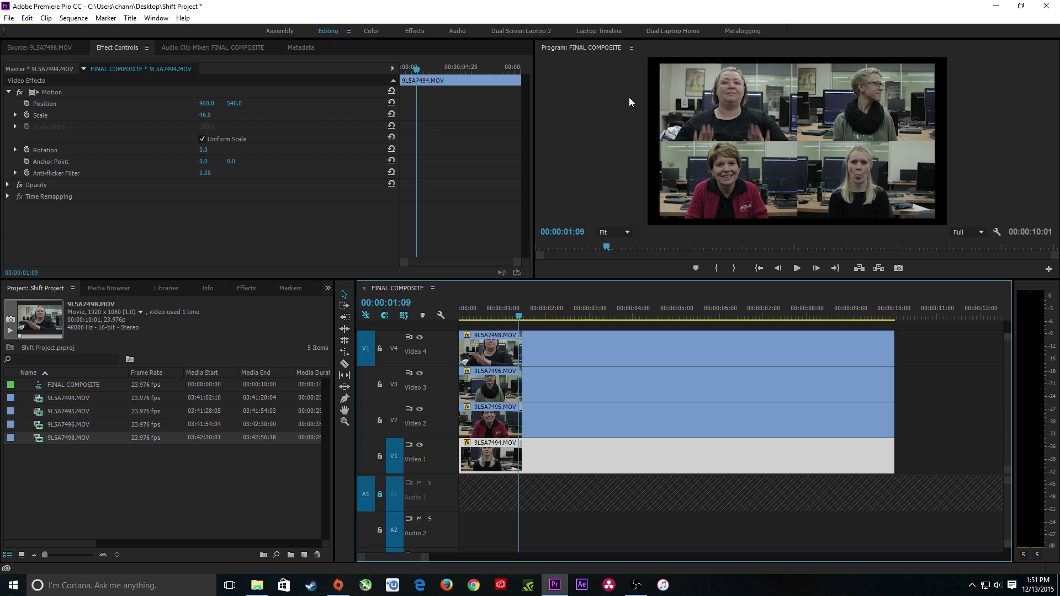
Try moving the top-left clip to Position 930, 527
{"action": "left_click", "coordinate": [202, 113]}
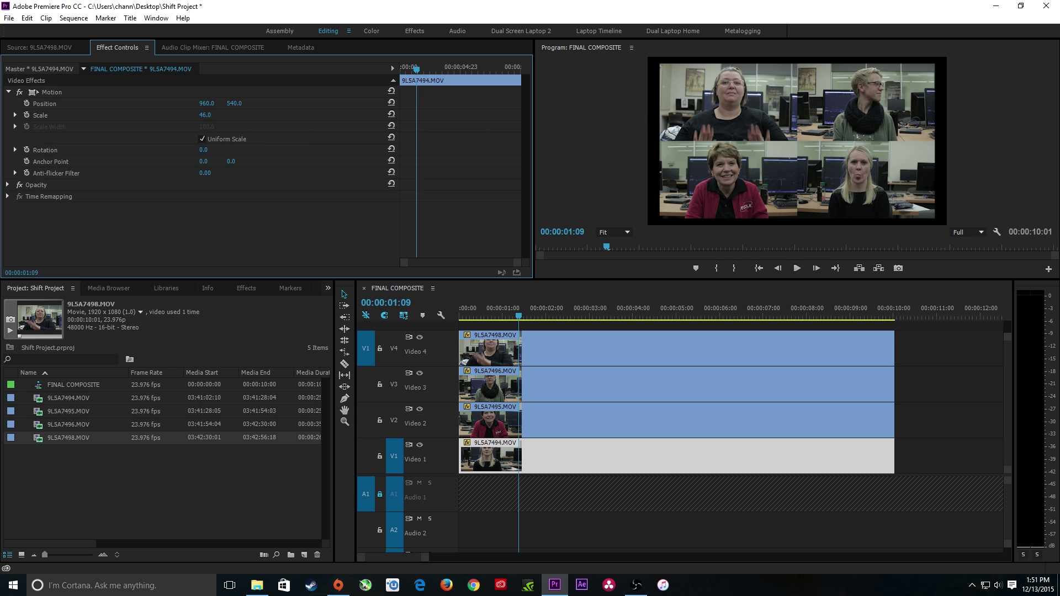
{"action": "key", "text": "ctrl+z"}
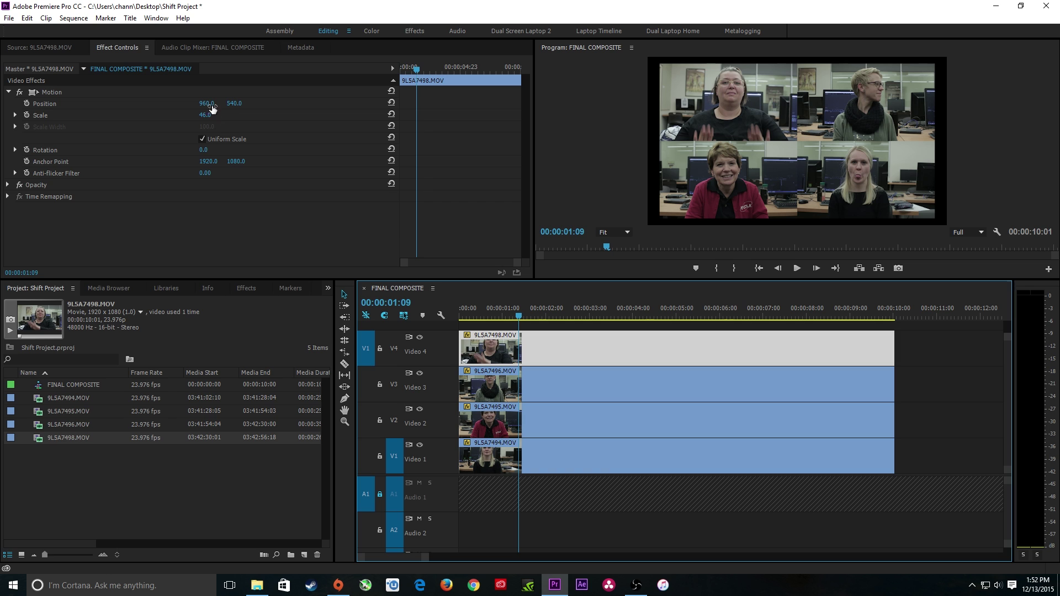
{"action": "mouse_move", "coordinate": [206, 103]}
{"action": "left_mouse_down"}
{"action": "mouse_move", "coordinate": [184, 103]}
{"action": "mouse_move", "coordinate": [206, 103]}
{"action": "left_mouse_up"}
{"action": "left_click", "coordinate": [208, 103]}
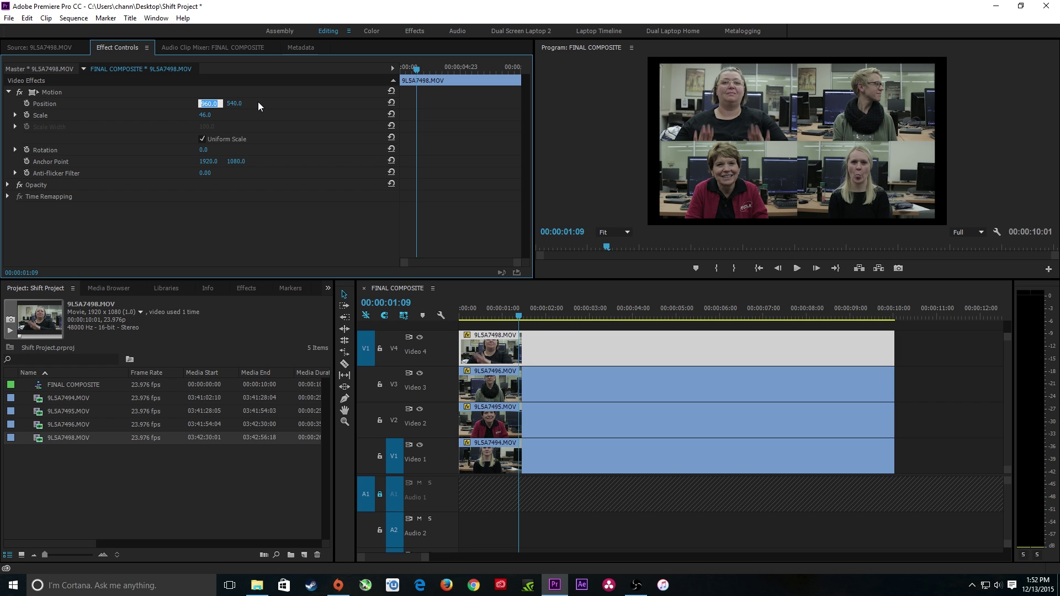
{"action": "type", "text": "930"}
{"action": "key", "text": "Return"}
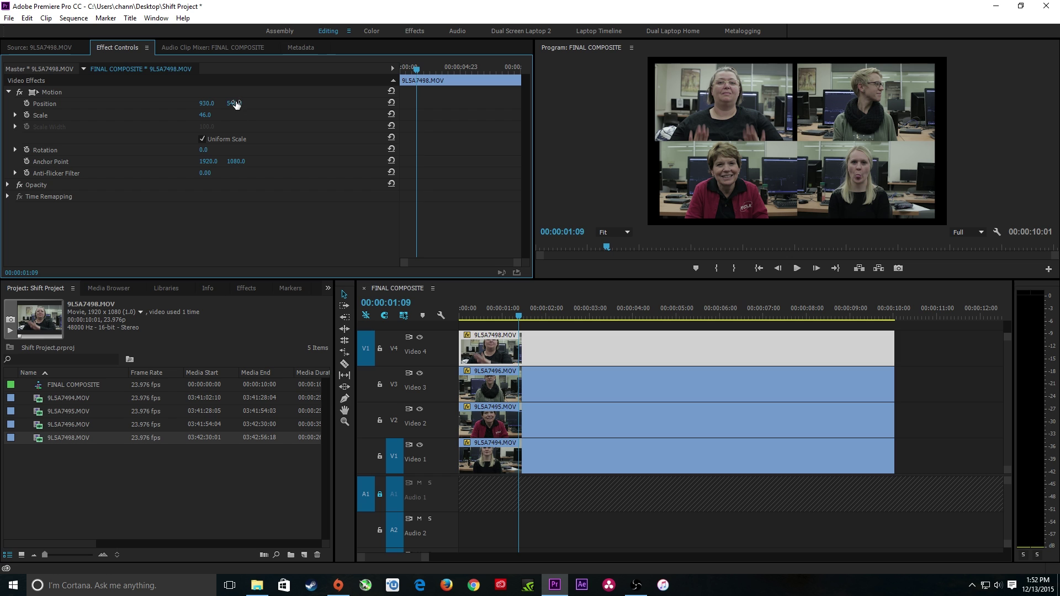
{"action": "left_click", "coordinate": [235, 103]}
{"action": "type", "text": "527"}
{"action": "key", "text": "Return"}
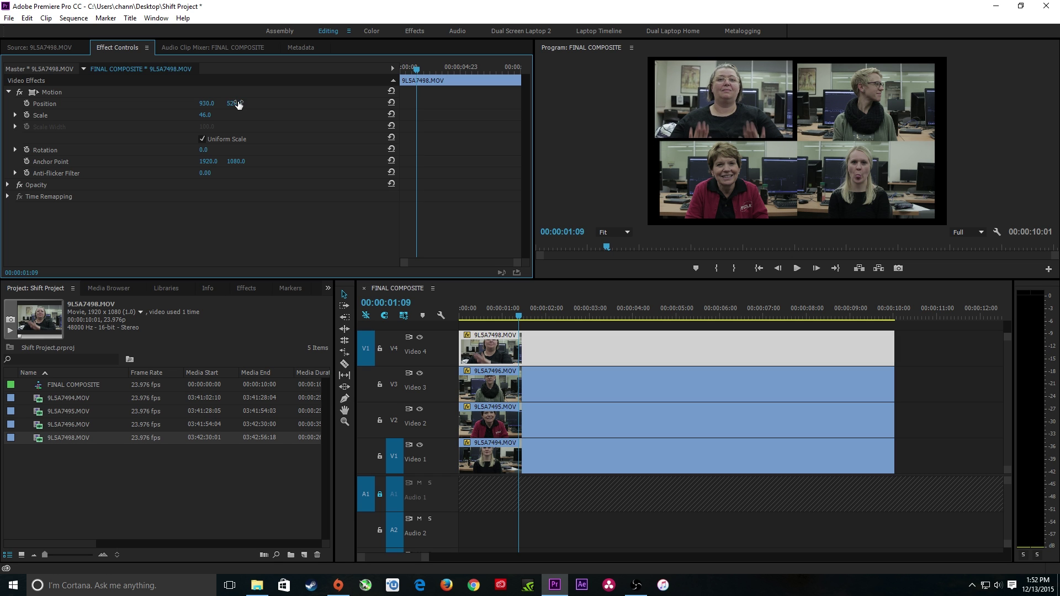
Refine the top-left clip's Position to 950, 530 after testing 510 and 520
{"action": "key", "text": "ctrl+z"}
{"action": "type", "text": "0"}
{"action": "key", "text": "Return"}
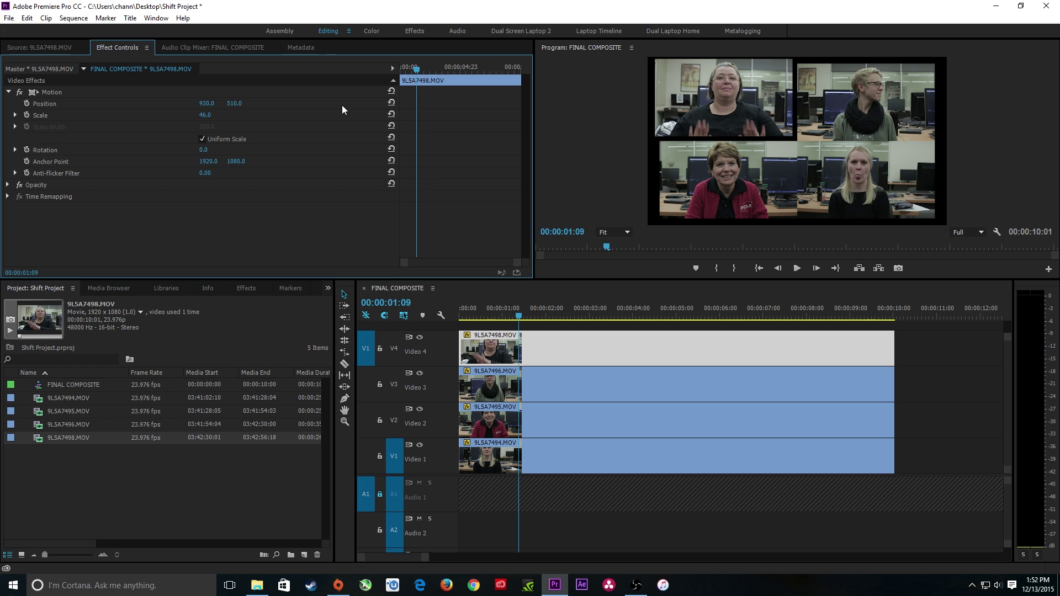
{"action": "left_click", "coordinate": [234, 103]}
{"action": "type", "text": "520"}
{"action": "key", "text": "Return"}
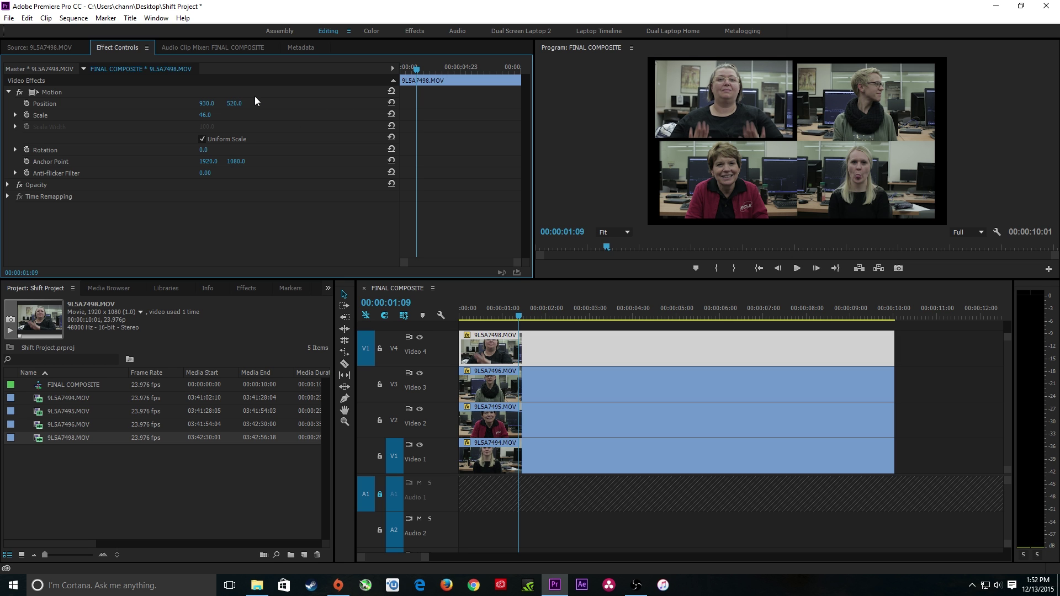
{"action": "left_click", "coordinate": [236, 103]}
{"action": "type", "text": "530"}
{"action": "key", "text": "Return"}
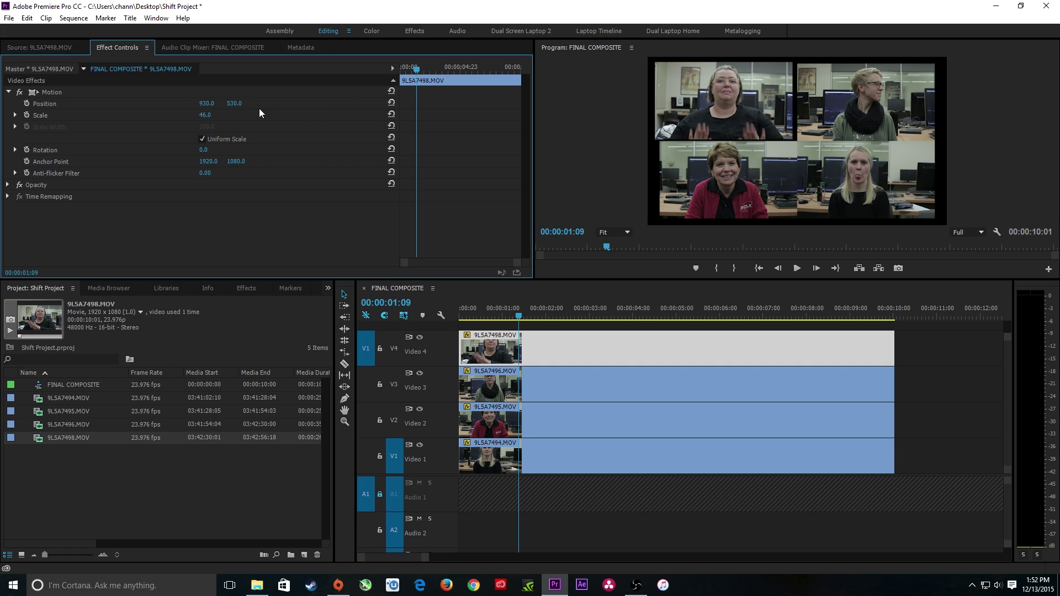
{"action": "left_click", "coordinate": [205, 105]}
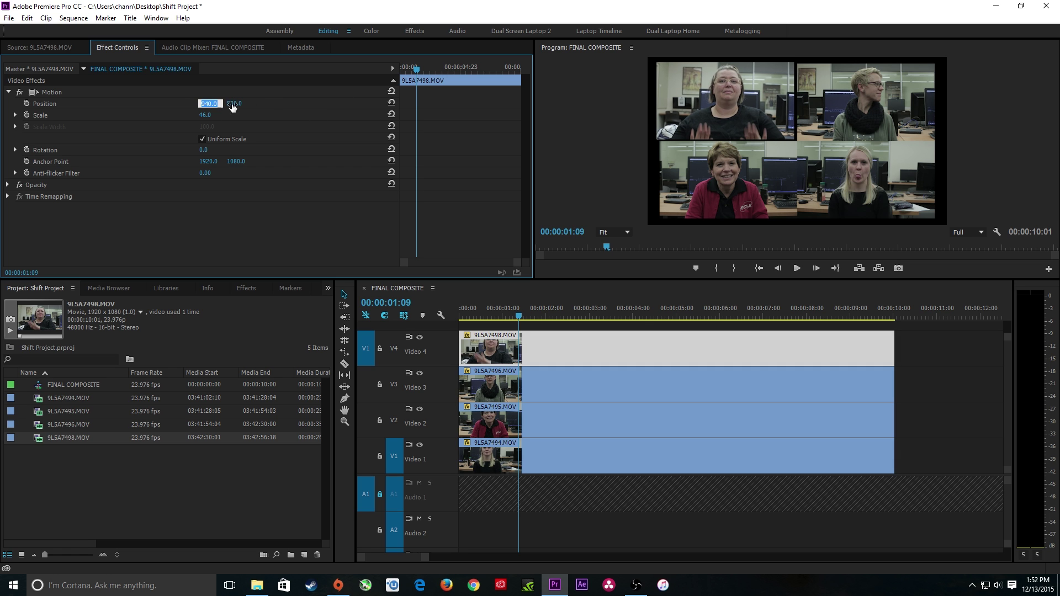
{"action": "type", "text": "950"}
{"action": "key", "text": "Return"}
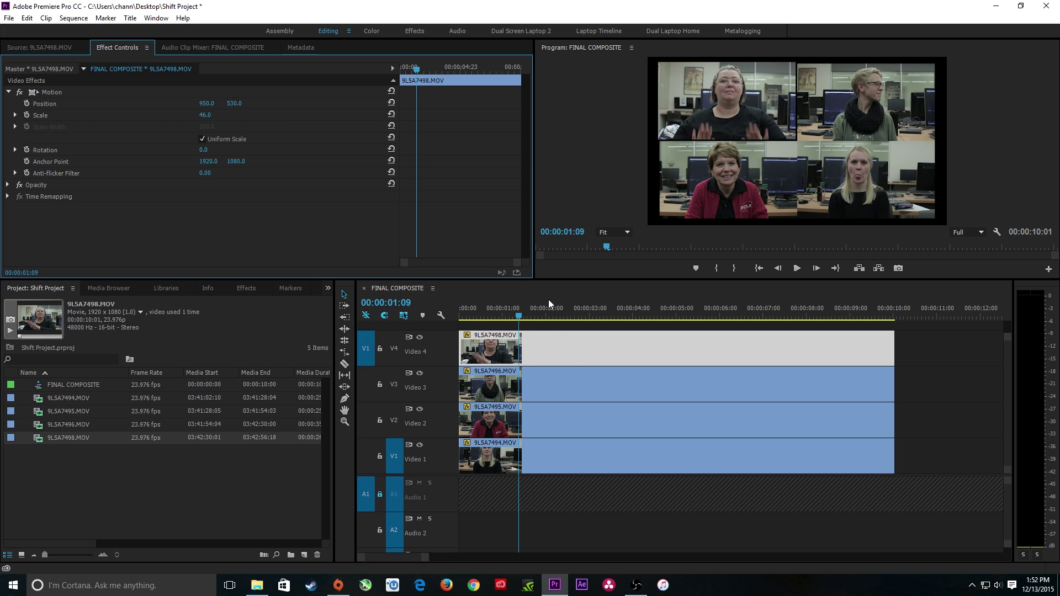
{"action": "left_click", "coordinate": [556, 389]}
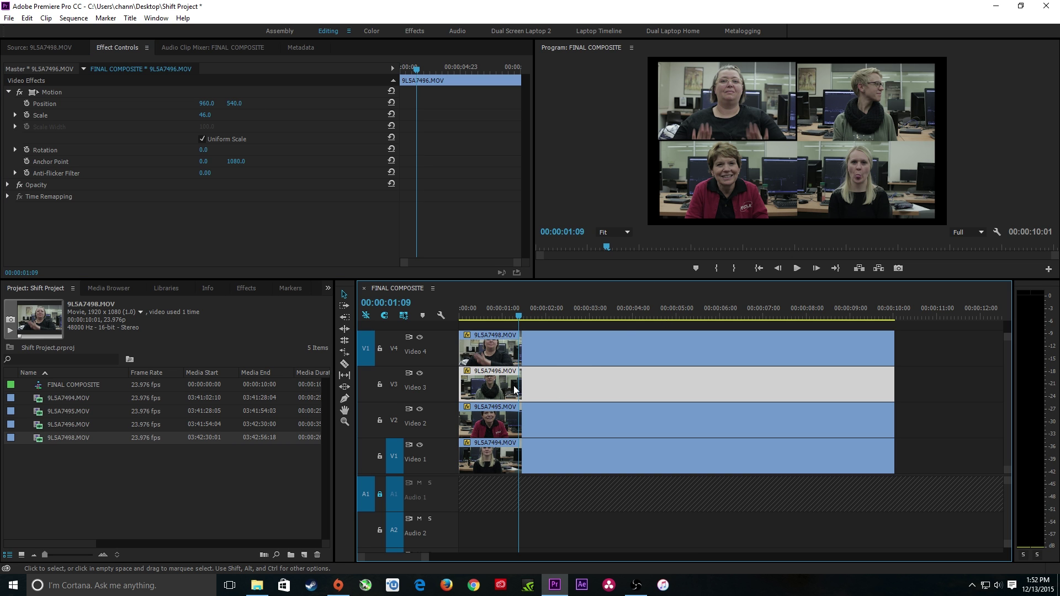
Offset the top-right clip to Position X 970, adjusting its Y value around 540
{"action": "left_click_drag", "start_coordinate": [228, 106], "coordinate": [239, 110]}
{"action": "left_click", "coordinate": [240, 106]}
{"action": "type", "text": "540"}
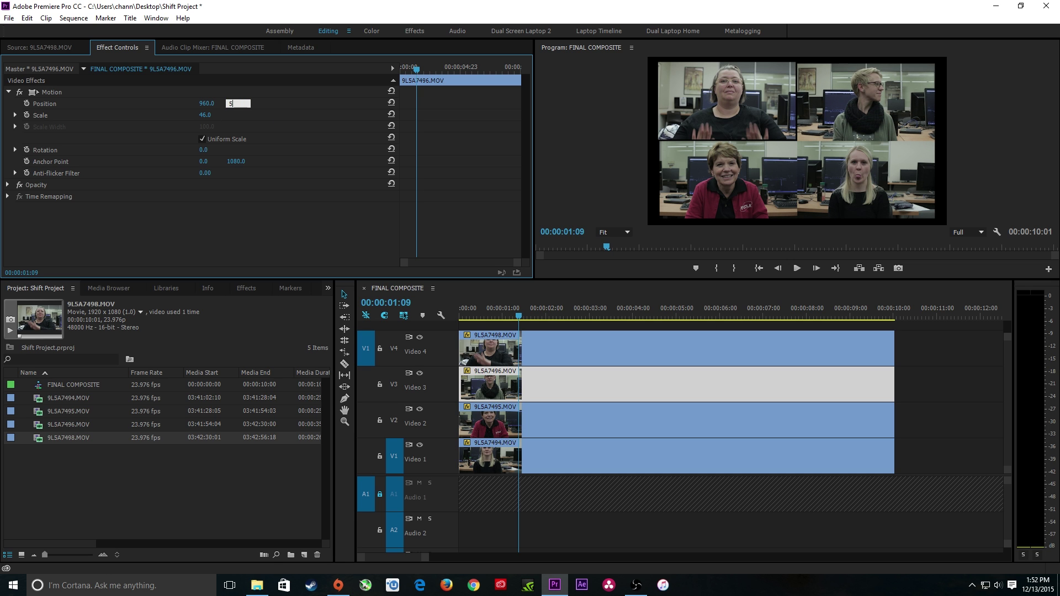
{"action": "key", "text": "Return"}
{"action": "left_click", "coordinate": [234, 103]}
{"action": "type", "text": "539"}
{"action": "key", "text": "Return"}
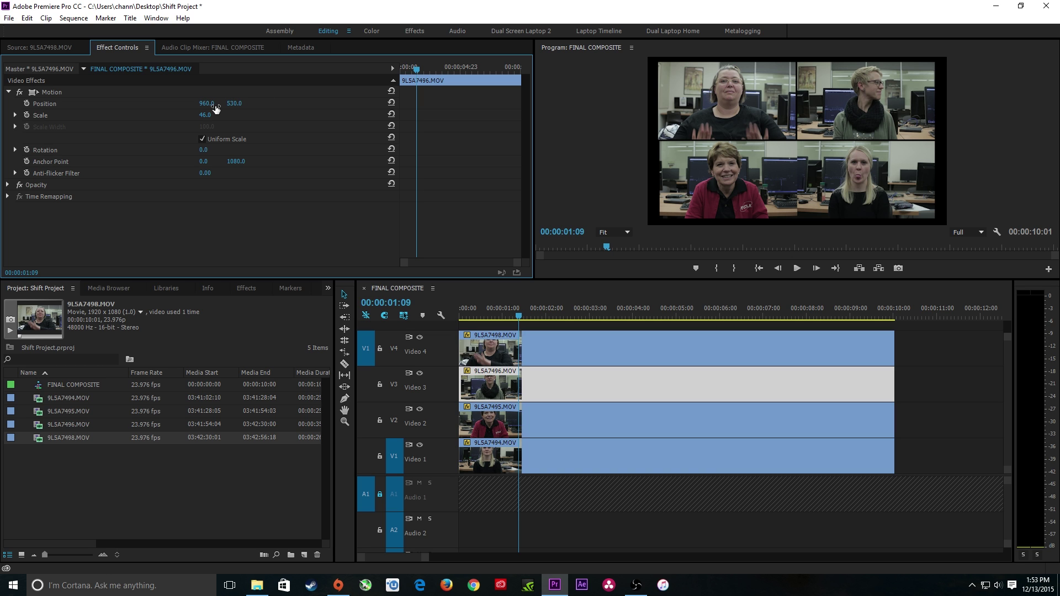
{"action": "left_click", "coordinate": [214, 106]}
{"action": "type", "text": "970"}
Set the bottom-left clip's Position X to 950
{"action": "left_click", "coordinate": [733, 175]}
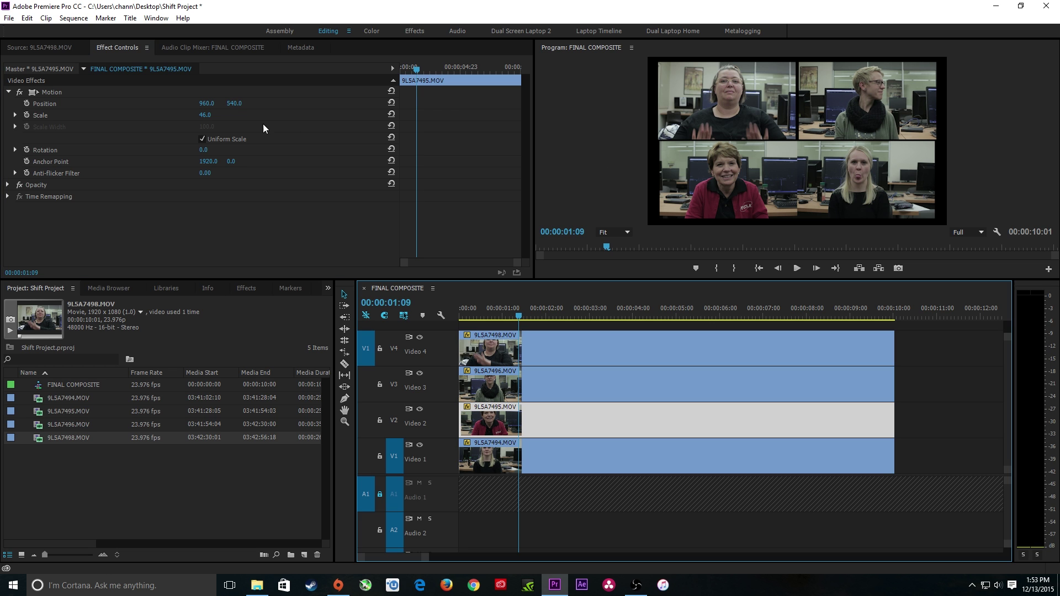
{"action": "left_click", "coordinate": [214, 103]}
{"action": "type", "text": "950"}
{"action": "key", "text": "Return"}
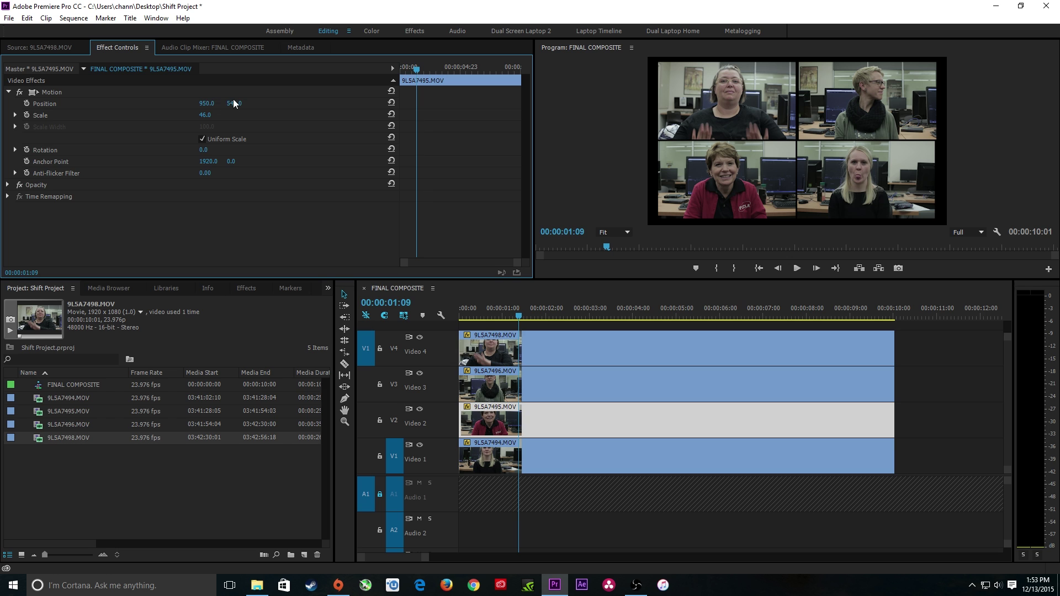
{"action": "left_click", "coordinate": [233, 104]}
{"action": "key", "text": "Return"}
Move the bottom-right 9L5A7494 clip to Position 970, 550 and return the playhead to the start
{"action": "left_click", "coordinate": [564, 453]}
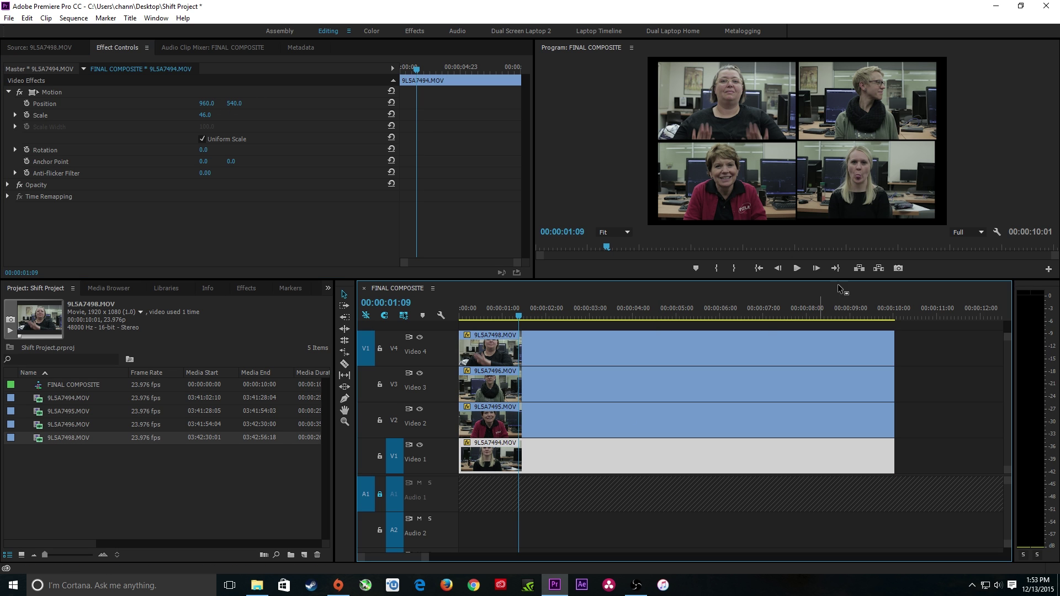
{"action": "left_click", "coordinate": [206, 103]}
{"action": "type", "text": "970"}
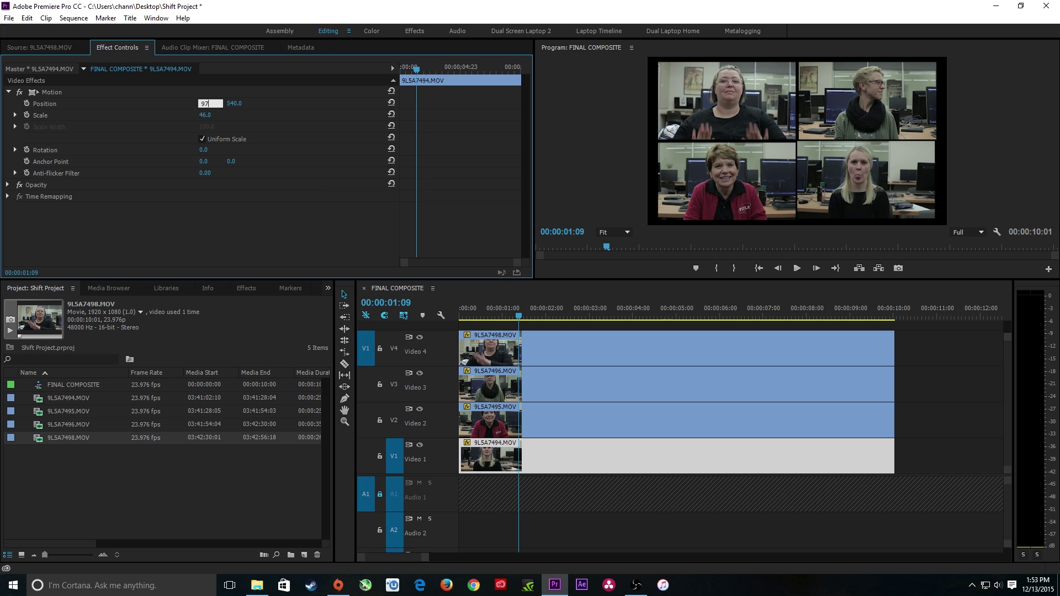
{"action": "key", "text": "Return"}
{"action": "left_click", "coordinate": [234, 104]}
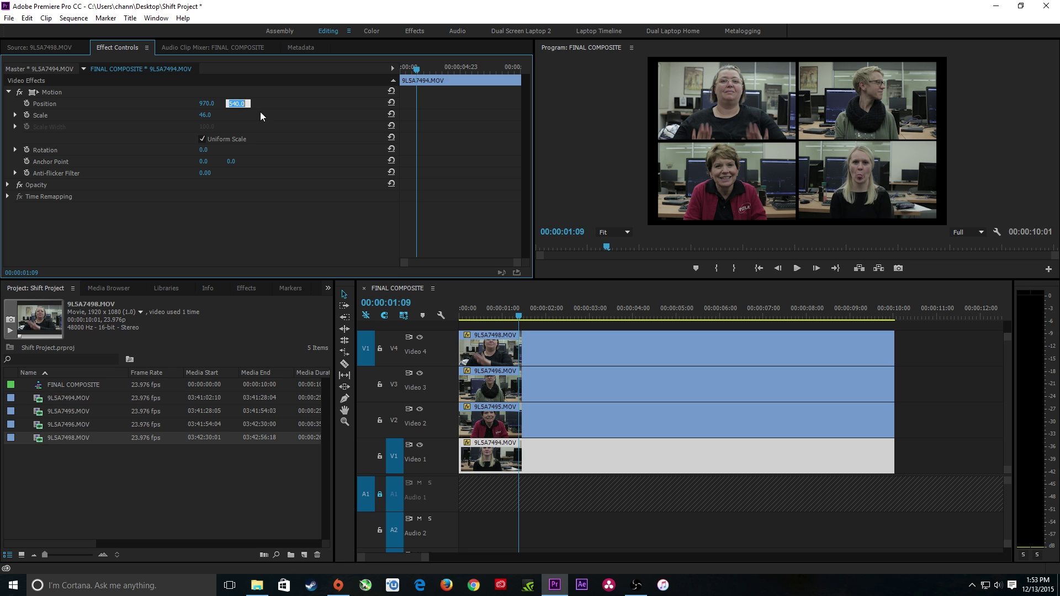
{"action": "type", "text": "550"}
{"action": "key", "text": "Return"}
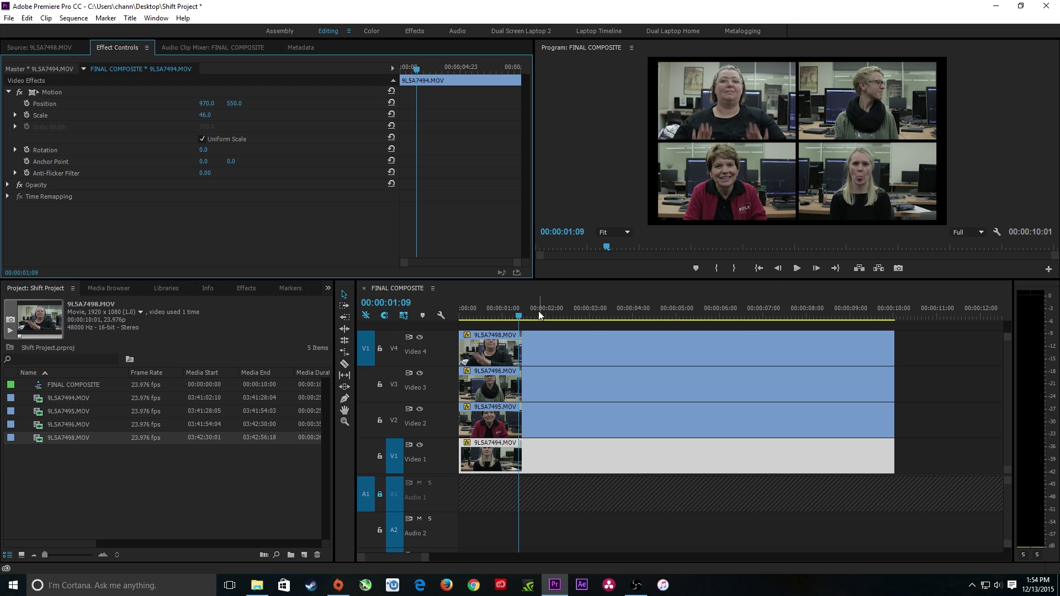
{"action": "left_click_drag", "start_coordinate": [538, 311], "coordinate": [441, 313]}
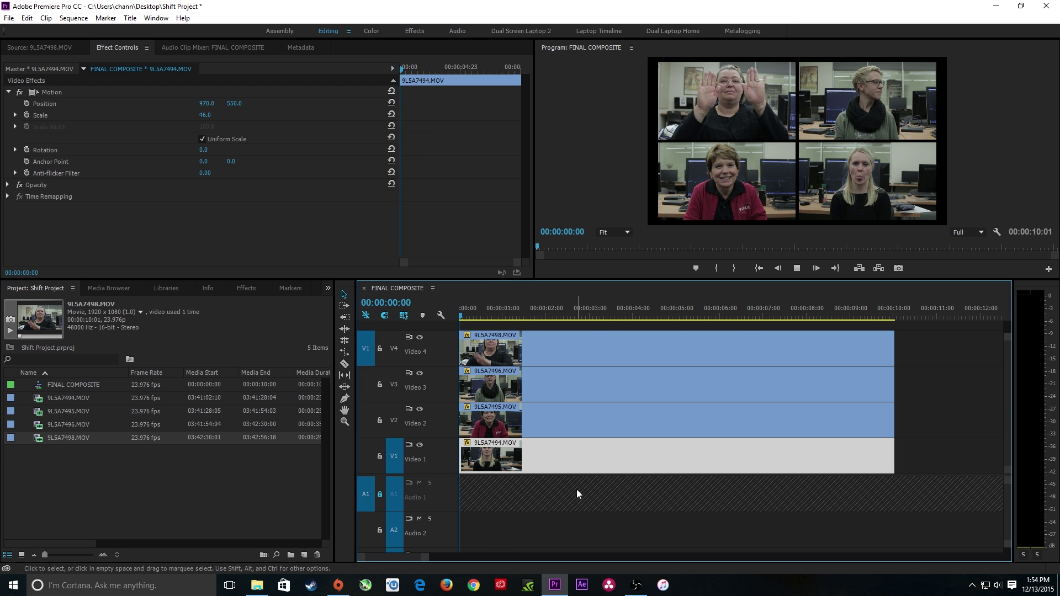
{"action": "key", "text": "space"}
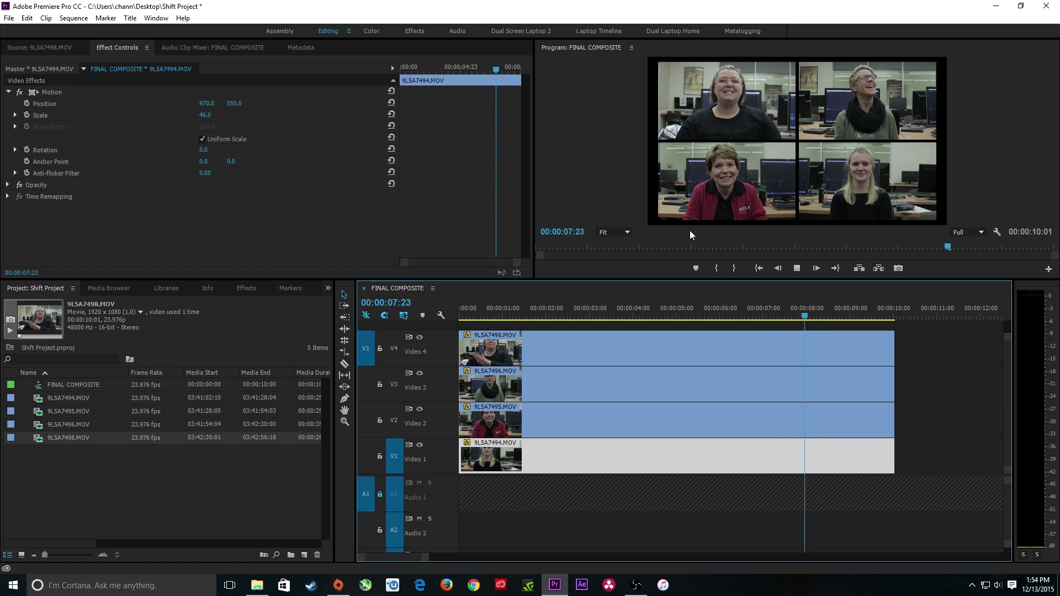
{"action": "key", "text": "space"}
{"action": "left_click", "coordinate": [974, 341]}
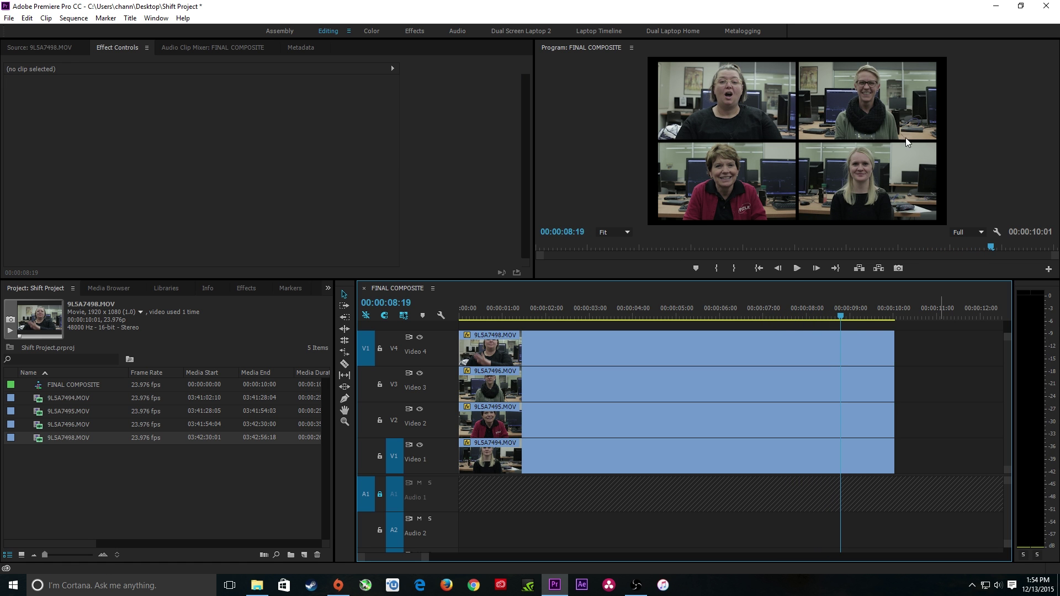
{"action": "key", "text": "ctrl+grave"}
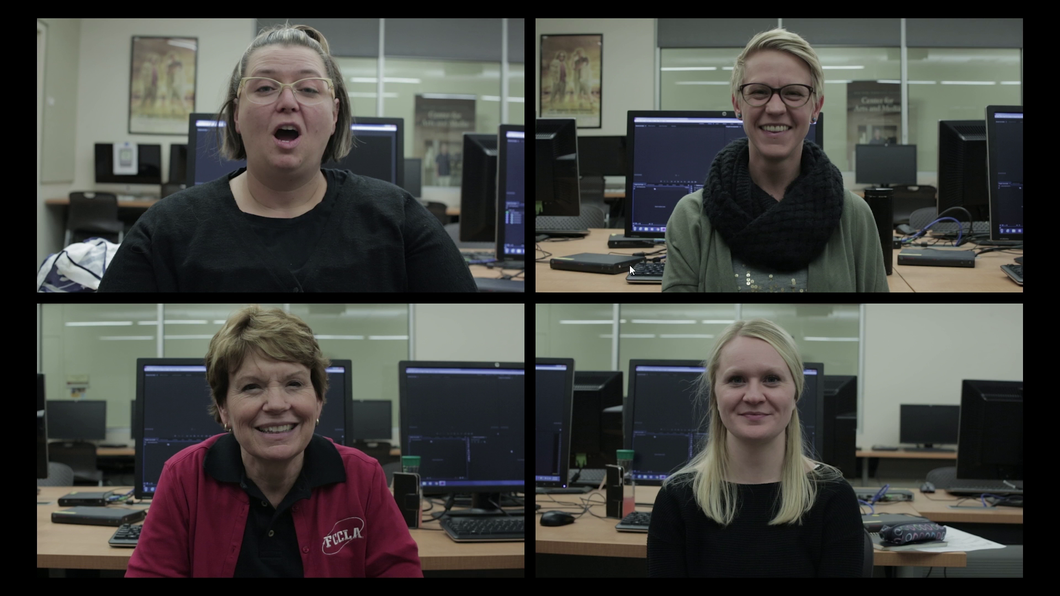
{"action": "key", "text": "space"}
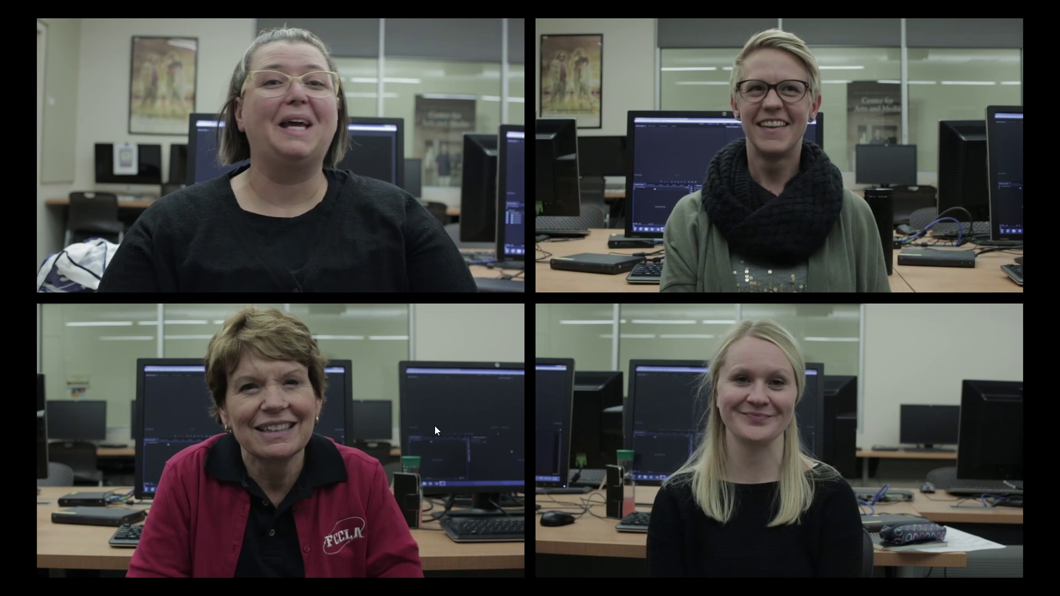
{"action": "key", "text": "Escape"}
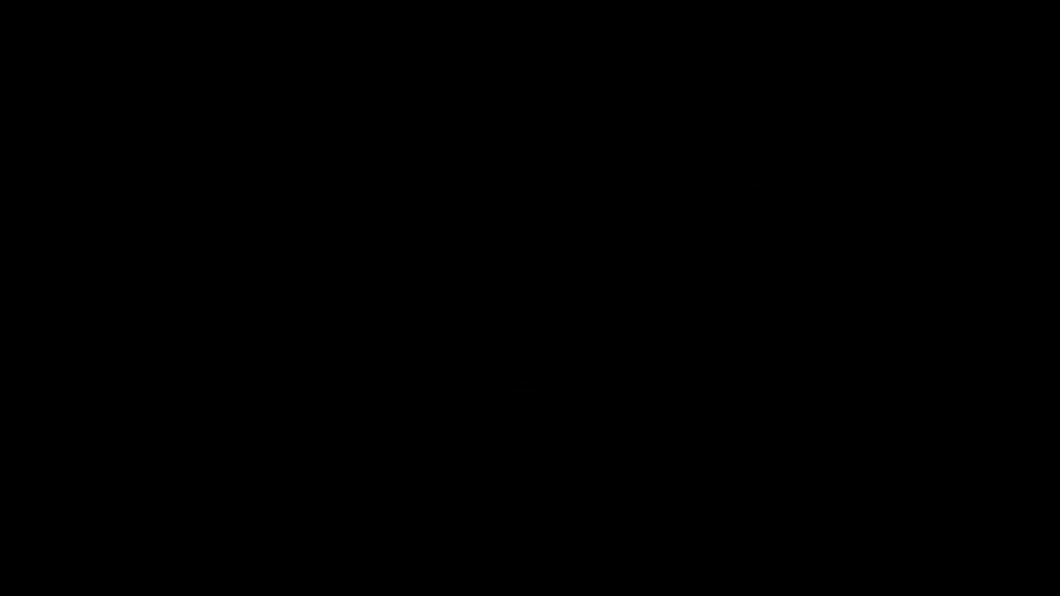